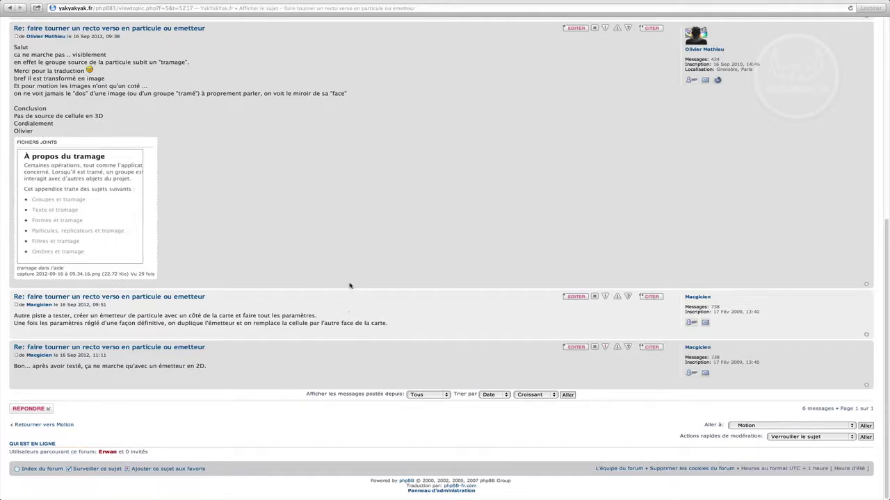
# Step: Take the forum page out of full screen, minimize its window and switch to the Recto-Verso project in Motion
pyautogui.moveTo(842, 2)
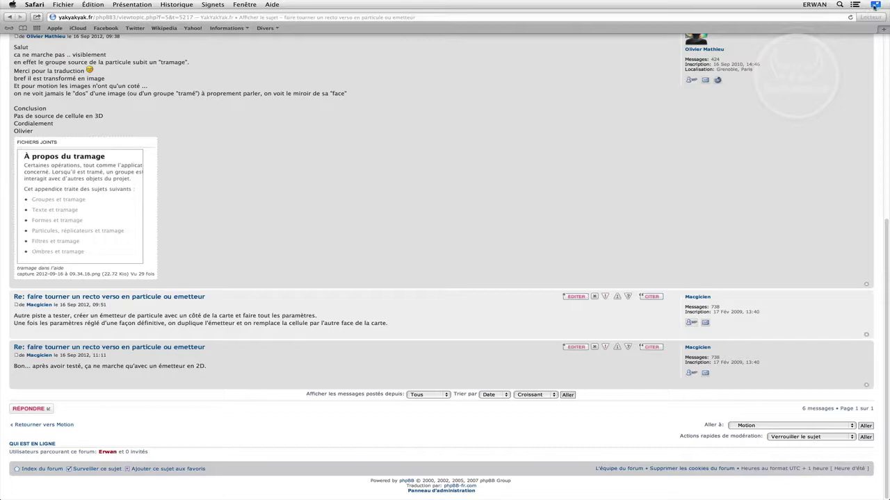
pyautogui.click(875, 5)
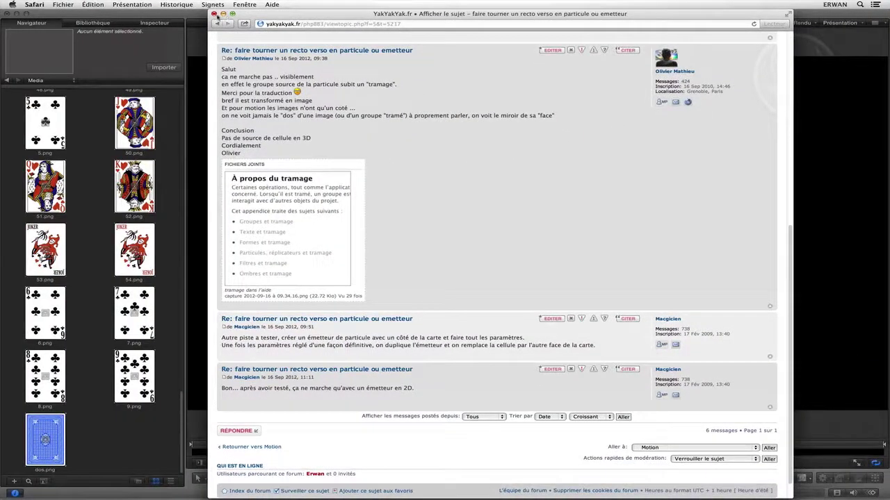
pyautogui.click(222, 13)
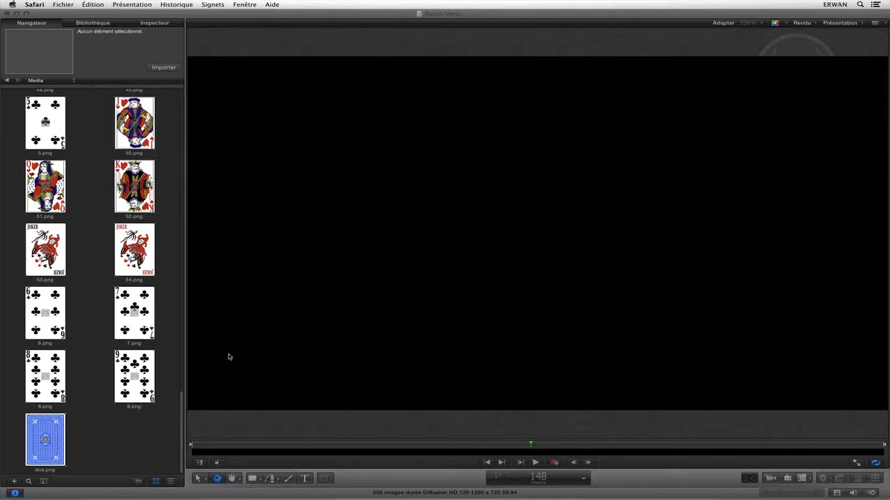
pyautogui.moveTo(180, 411)
pyautogui.mouseDown()
pyautogui.moveTo(186, 132)
pyautogui.moveTo(186, 422)
pyautogui.mouseUp()
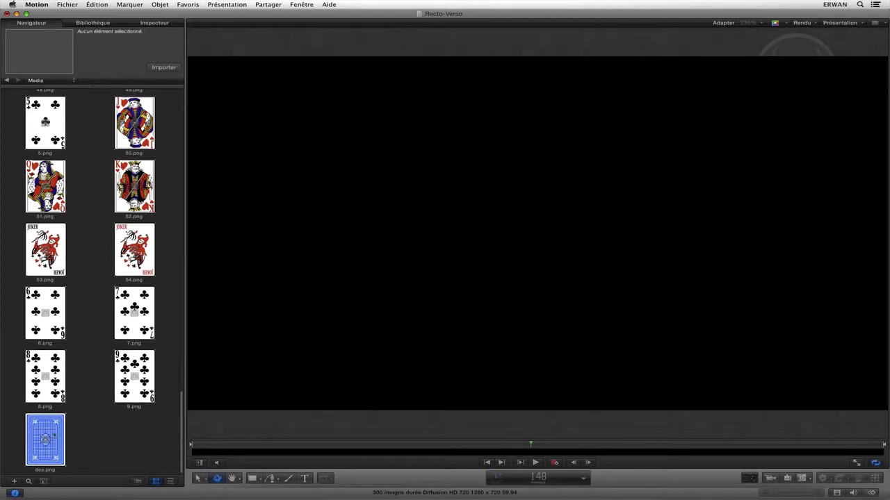
# Step: Import the card back dos.png into the project and extend its clip back to the first frame
pyautogui.click(45, 439)
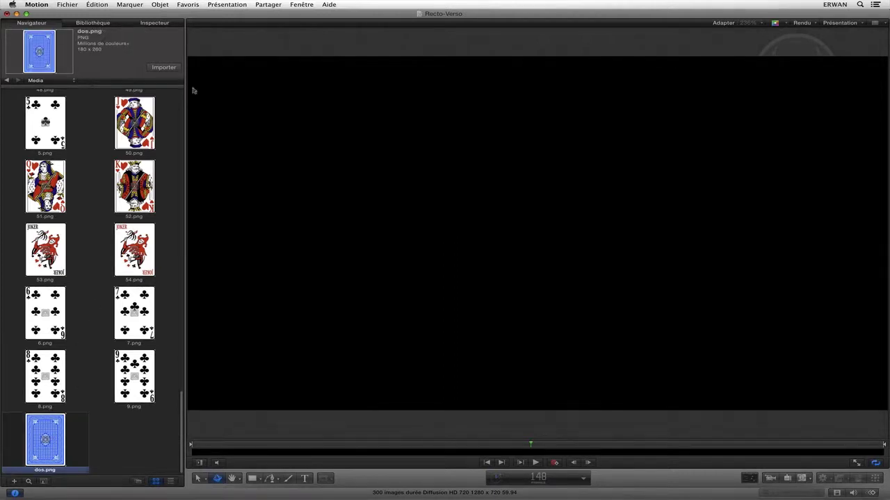
pyautogui.click(162, 69)
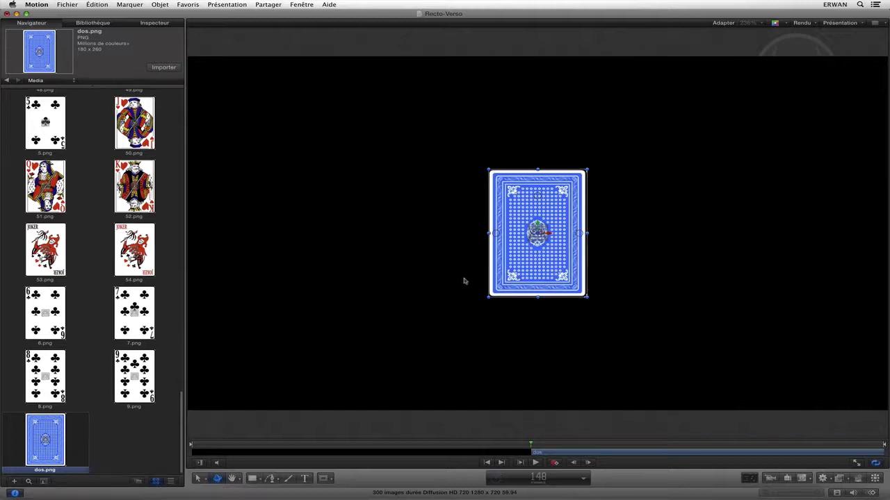
pyautogui.moveTo(529, 452); pyautogui.dragTo(184, 458)
pyautogui.press('Home')
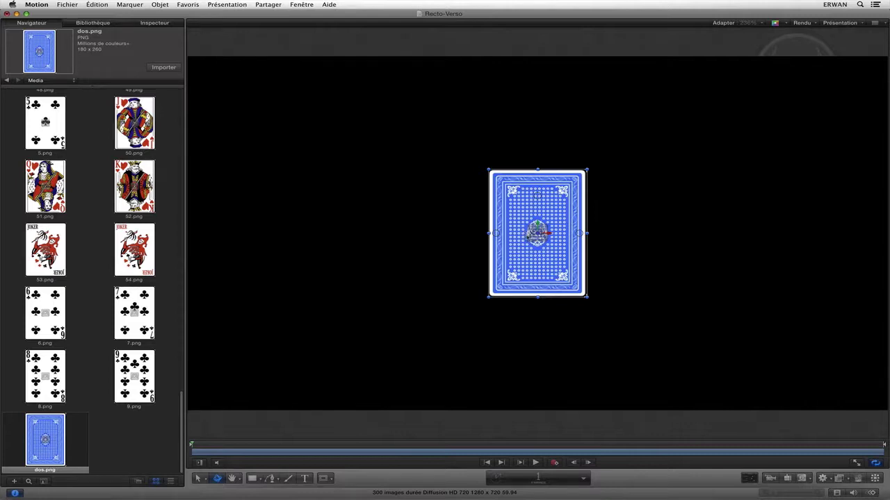
# Step: Generate a particle emitter from the dos card image and show its emitter, cell and source image in the layers list
pyautogui.click(858, 482)
pyautogui.moveTo(214, 447); pyautogui.dragTo(410, 443)
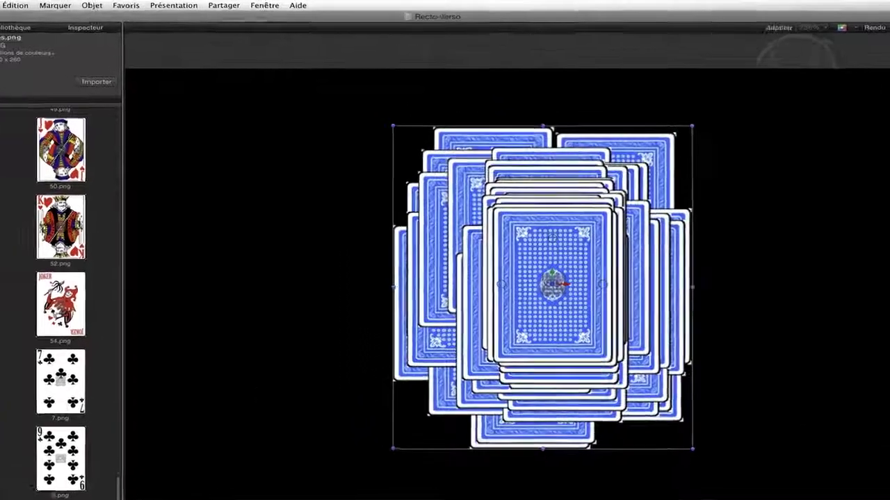
pyautogui.click(200, 462)
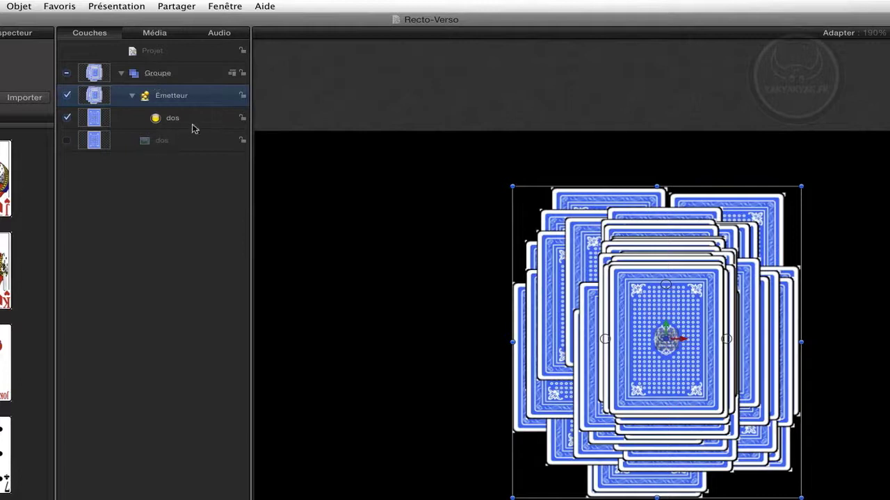
pyautogui.click(180, 147)
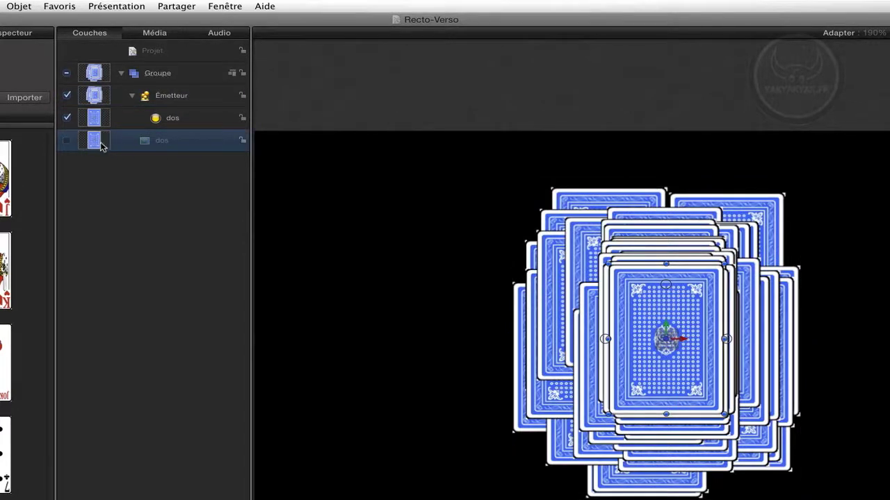
pyautogui.click(179, 99)
pyautogui.click(186, 125)
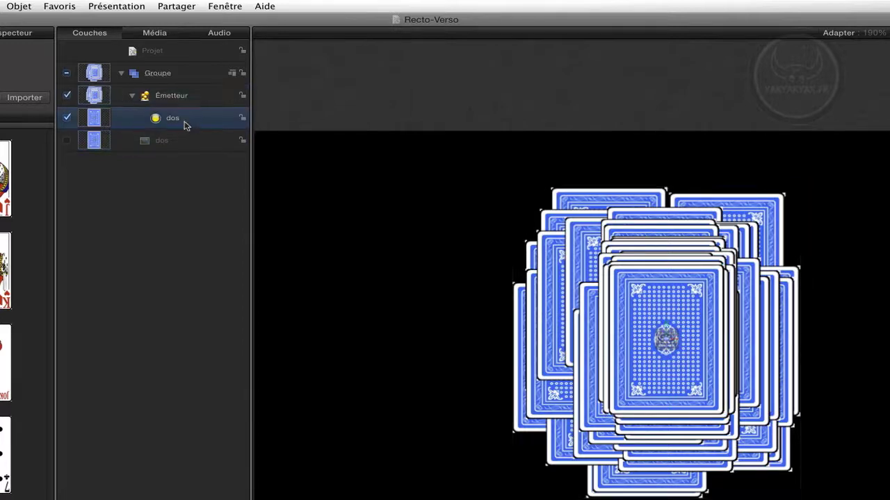
# Step: Add a new camera to the project and convert the 2D groups to 3D
pyautogui.click(18, 5)
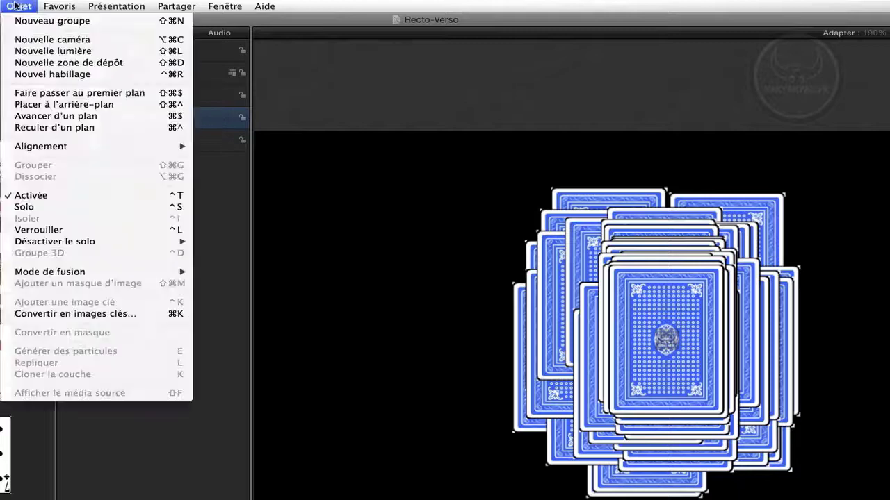
pyautogui.click(28, 43)
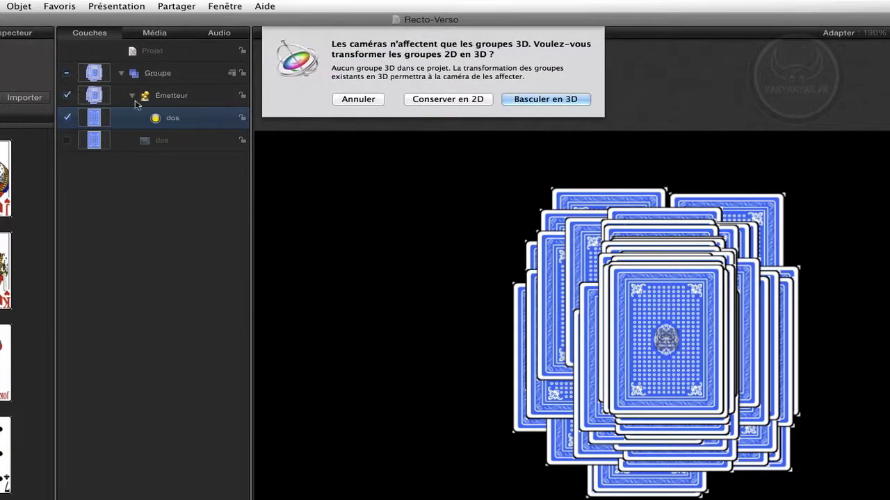
pyautogui.click(547, 102)
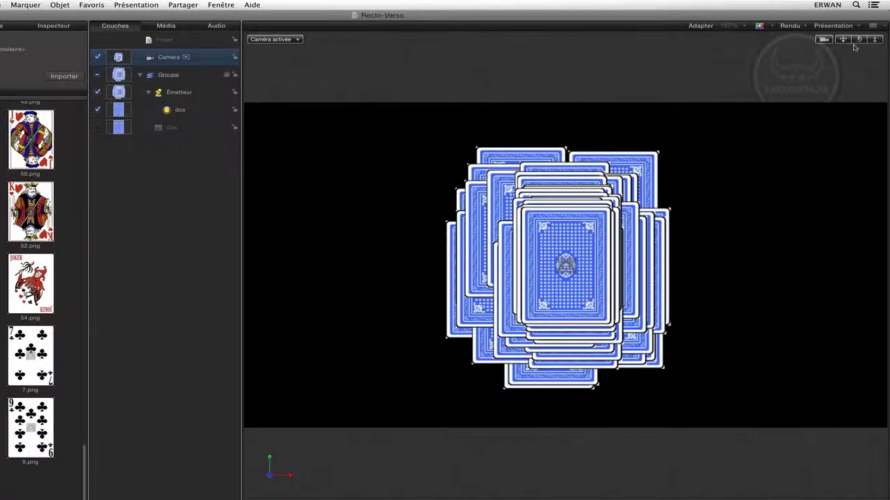
# Step: Turn off "Face à la caméra" for the emitter and check the cards from other viewing angles
pyautogui.moveTo(859, 40); pyautogui.dragTo(549, 40)
pyautogui.click(179, 95)
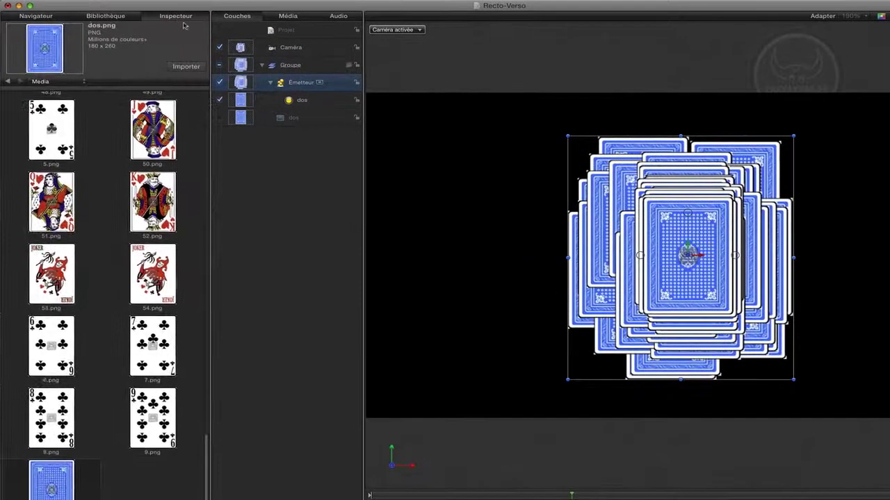
pyautogui.click(176, 16)
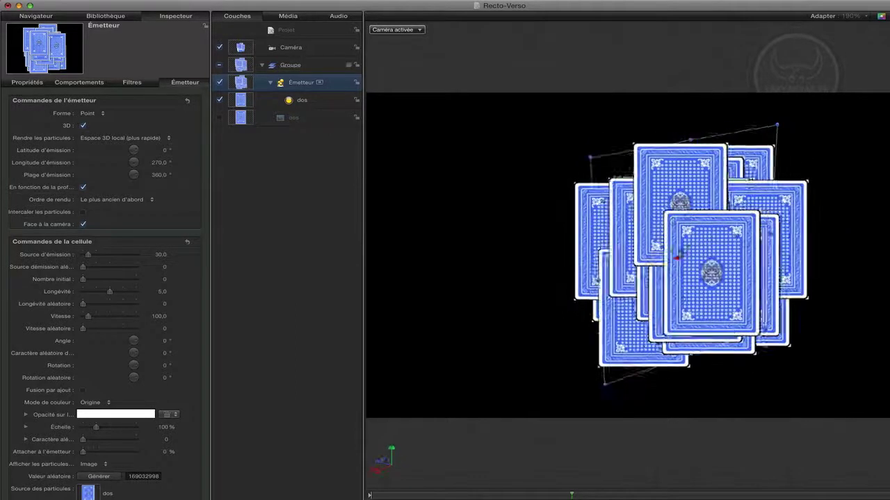
pyautogui.moveTo(862, 82); pyautogui.dragTo(844, 86)
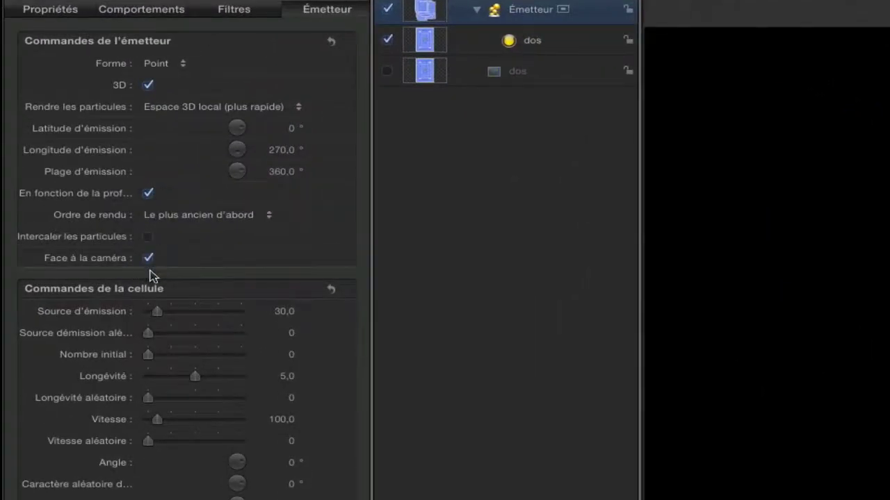
pyautogui.click(147, 260)
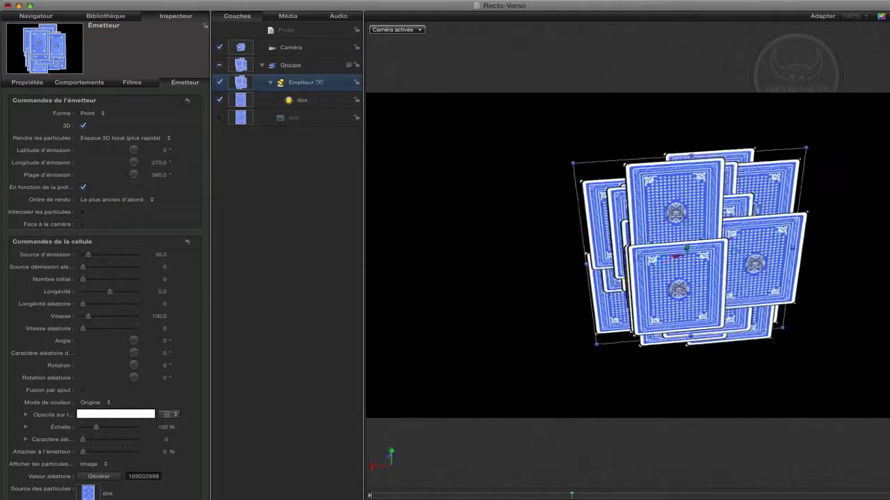
pyautogui.moveTo(855, 30); pyautogui.dragTo(887, 30)
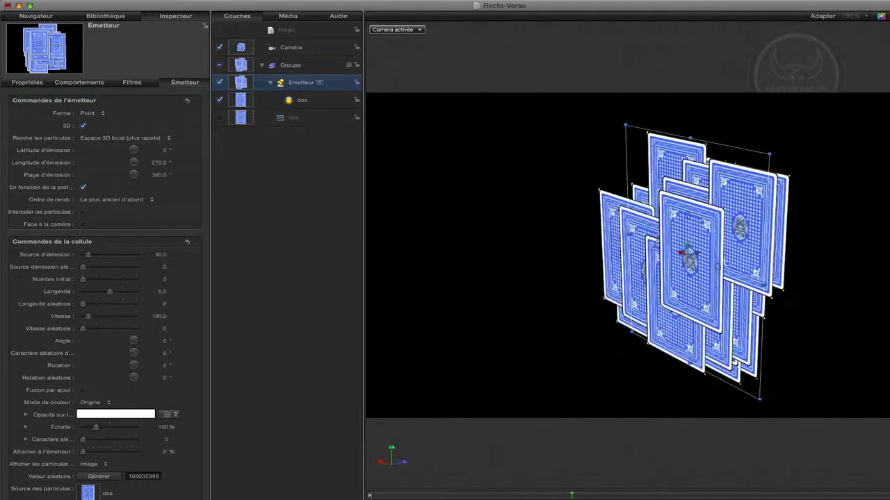
# Step: Set the emitter's shape to Cube and activate the Émetteur adjustment handles on the canvas
pyautogui.click(86, 115)
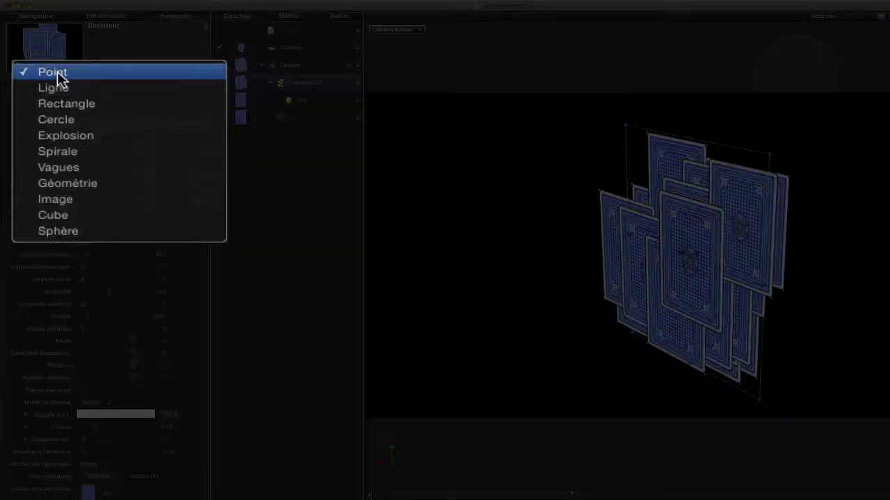
pyautogui.click(115, 218)
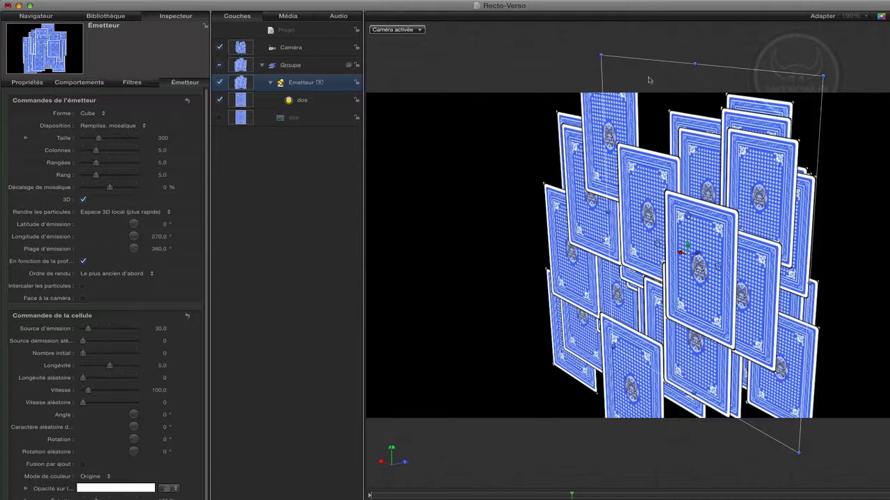
pyautogui.rightClick(601, 56)
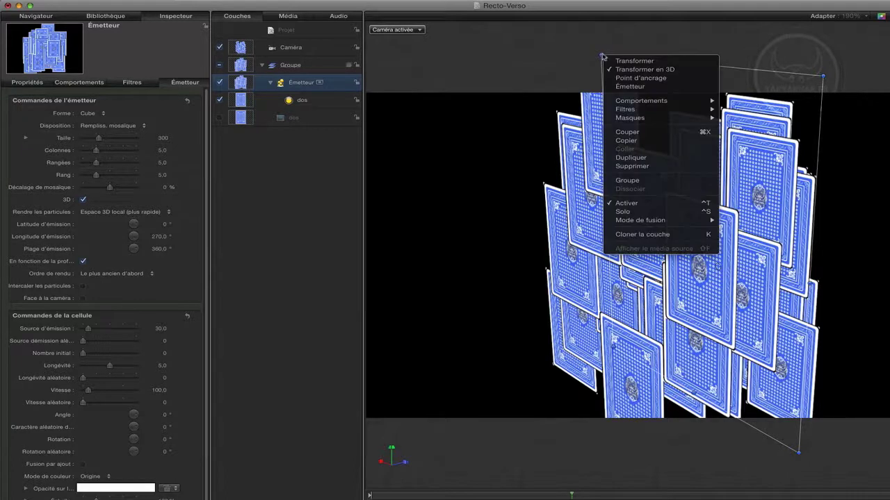
pyautogui.click(624, 89)
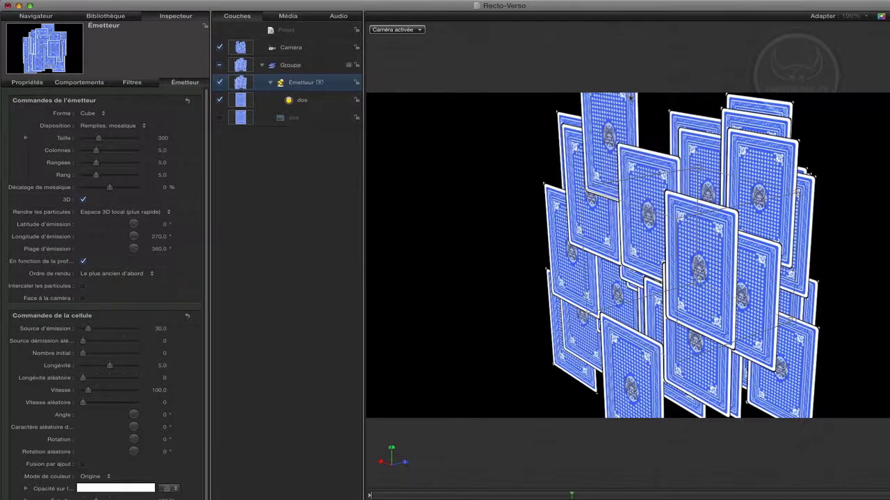
# Step: Widen the emission cube to a size of about 775.82, hiding the emitter's cards while reshaping it and showing them again
pyautogui.click(220, 83)
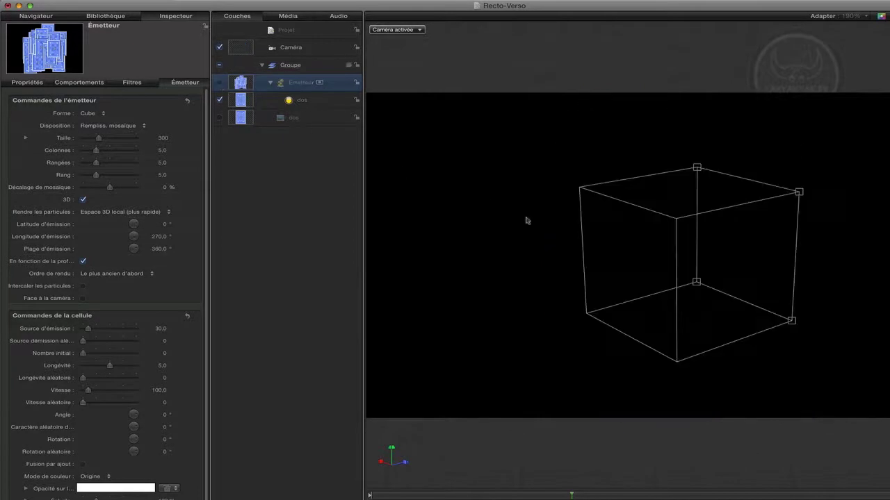
pyautogui.moveTo(799, 193); pyautogui.dragTo(889, 188)
pyautogui.moveTo(631, 282); pyautogui.dragTo(742, 234)
pyautogui.moveTo(796, 221); pyautogui.dragTo(635, 267)
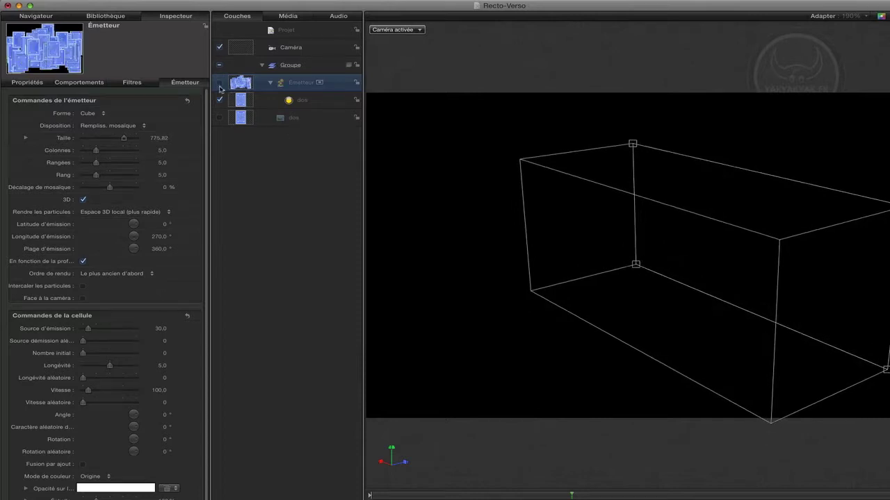
pyautogui.click(220, 84)
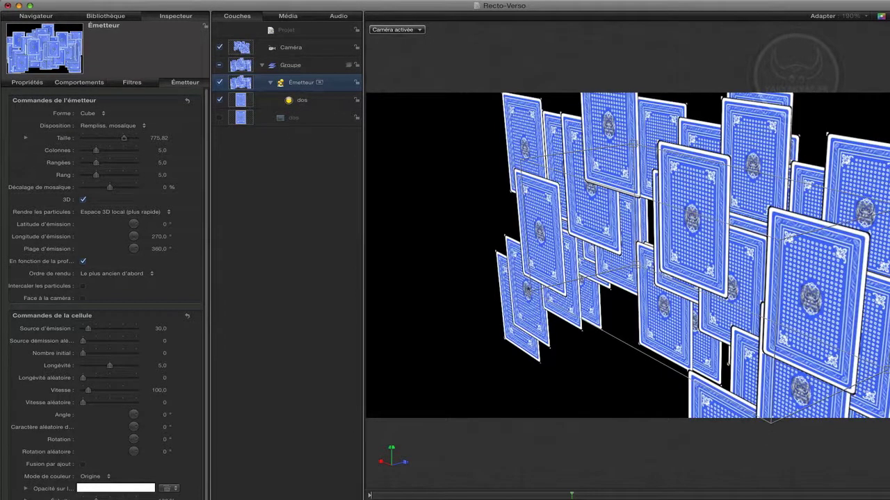
pyautogui.moveTo(530, 292); pyautogui.dragTo(467, 314)
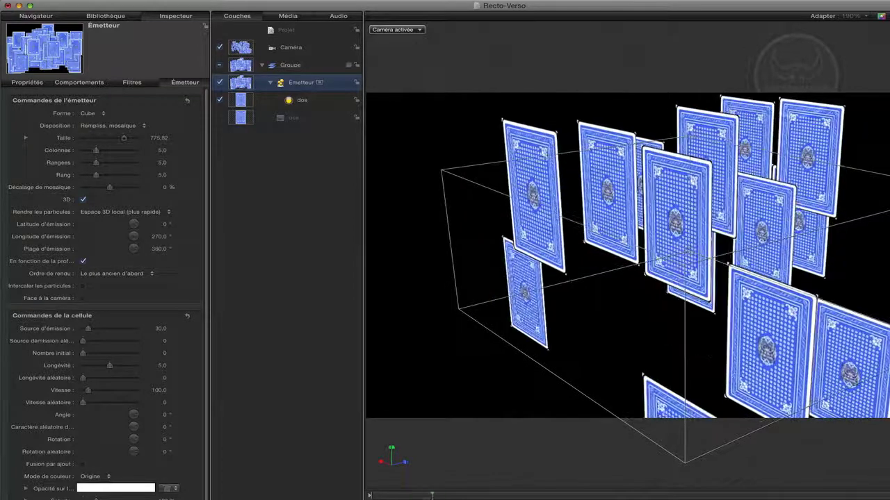
# Step: Lower the emitter's "Source d'émission" rate to 14 and check the cards' spacing along the timeline
pyautogui.press('F7')
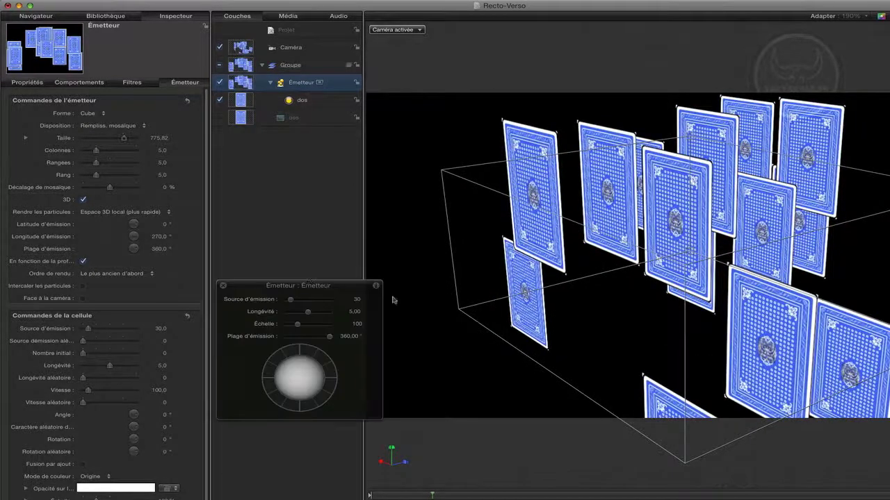
pyautogui.moveTo(315, 287); pyautogui.dragTo(294, 208)
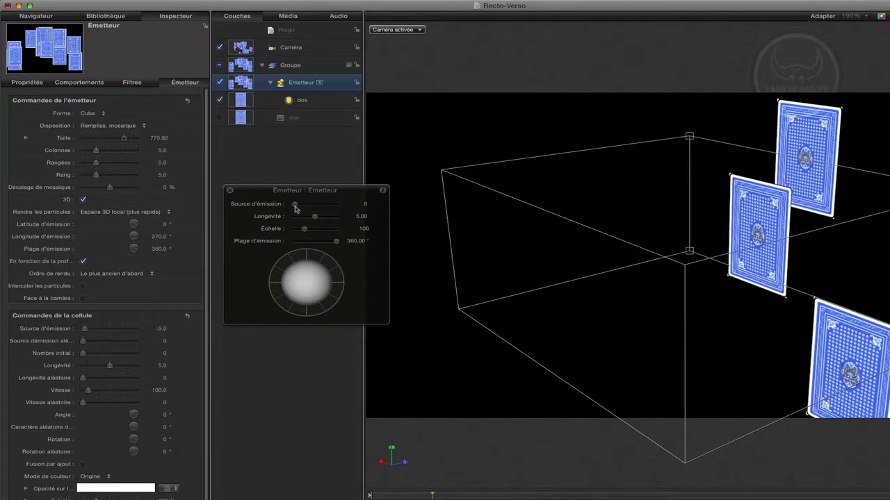
pyautogui.moveTo(432, 495); pyautogui.dragTo(700, 492)
pyautogui.moveTo(655, 461); pyautogui.dragTo(482, 479)
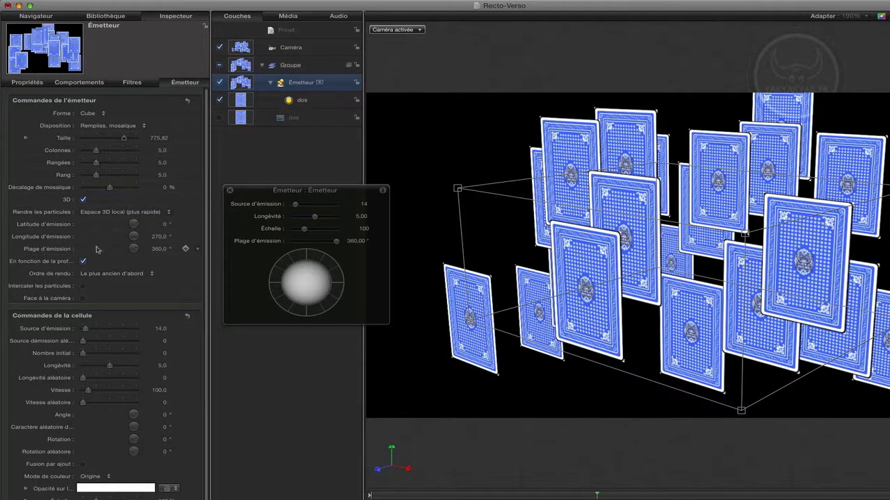
# Step: Vary the angle settings of the dos particle cell so the cards tilt in different directions
pyautogui.click(311, 104)
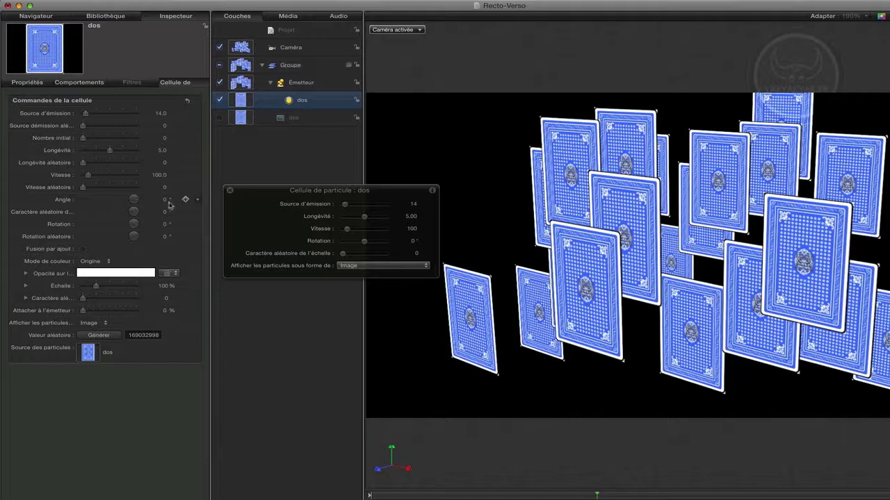
pyautogui.moveTo(165, 201); pyautogui.dragTo(196, 212)
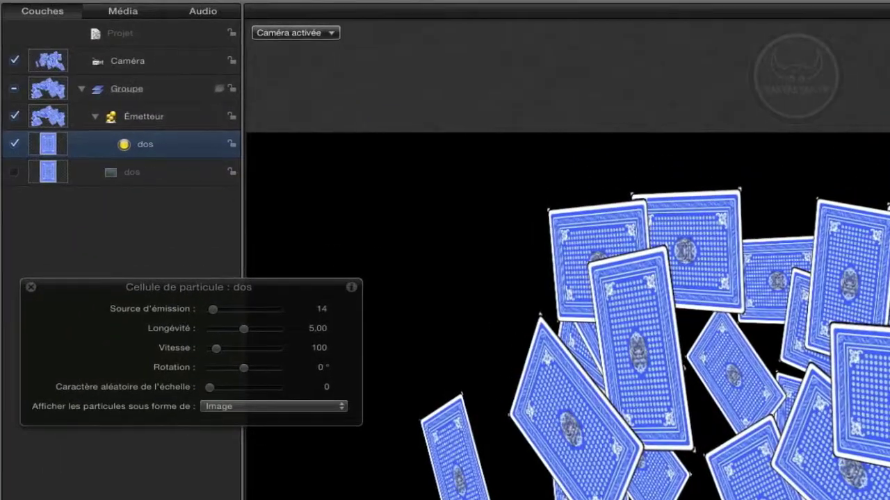
# Step: Duplicate the dos particle cell within the emitter and rename the copy Recto
pyautogui.rightClick(166, 147)
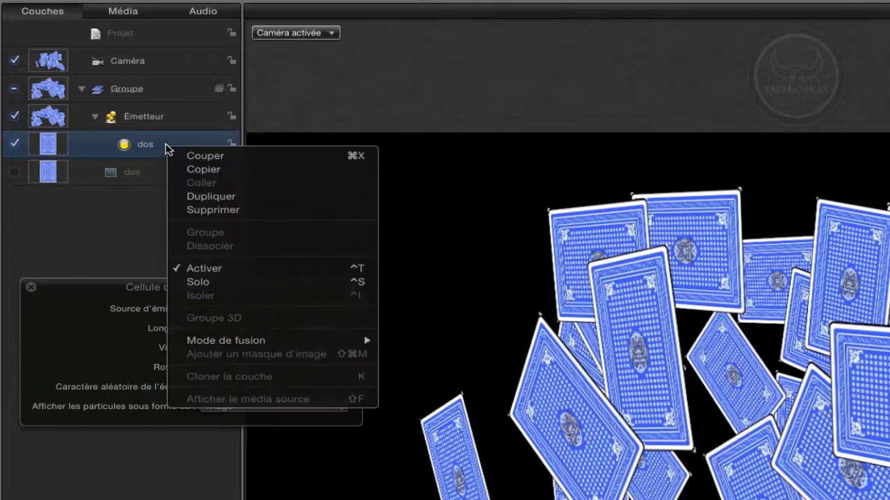
pyautogui.click(208, 196)
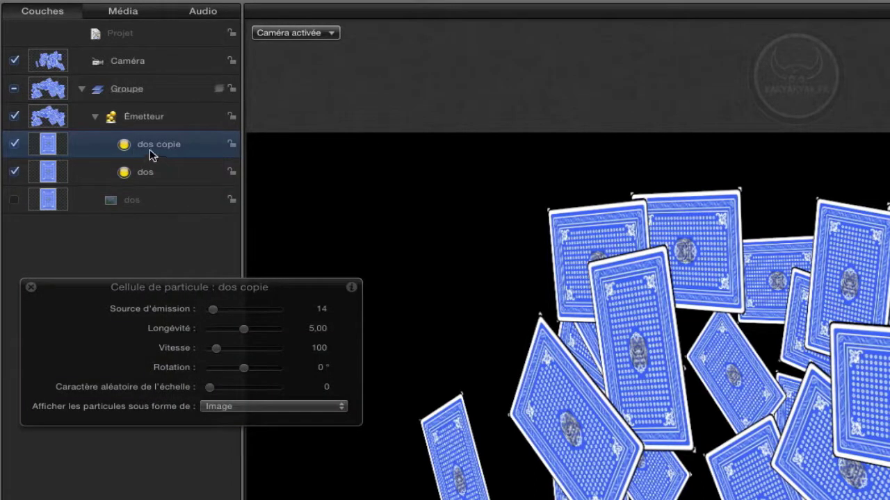
pyautogui.doubleClick(149, 145)
pyautogui.write('Recto')
# Step: Rename the original dos particle cell in the emitter as Verso
pyautogui.click(150, 176)
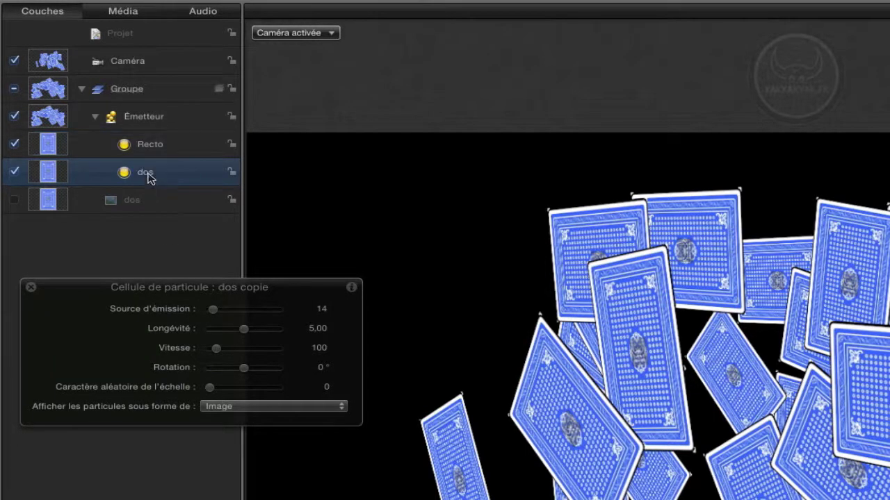
pyautogui.doubleClick(150, 175)
pyautogui.write('V')
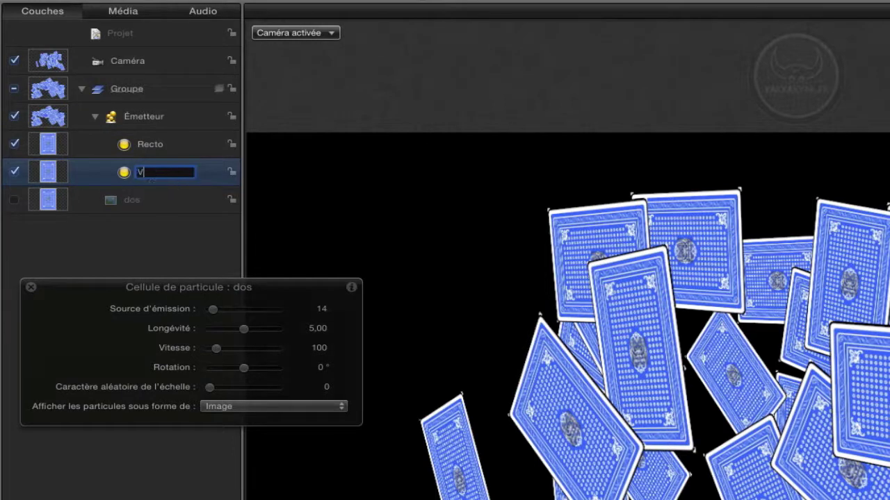
pyautogui.press('Return')
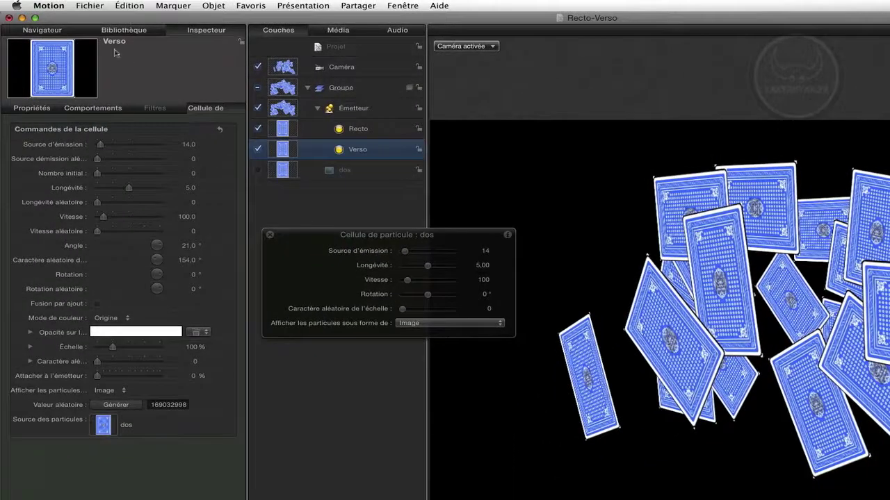
# Step: Import the red joker image 54.png from the Media folder into the project
pyautogui.click(43, 32)
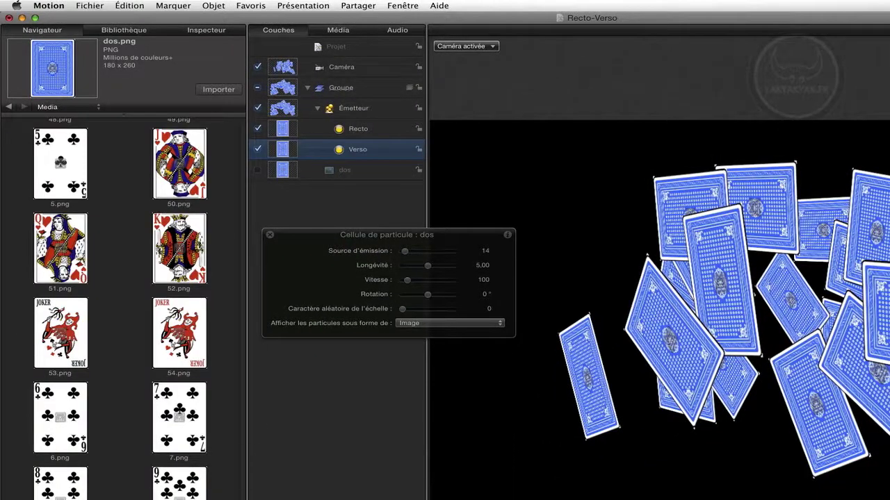
pyautogui.scroll(3, 224, 497)
pyautogui.click(179, 434)
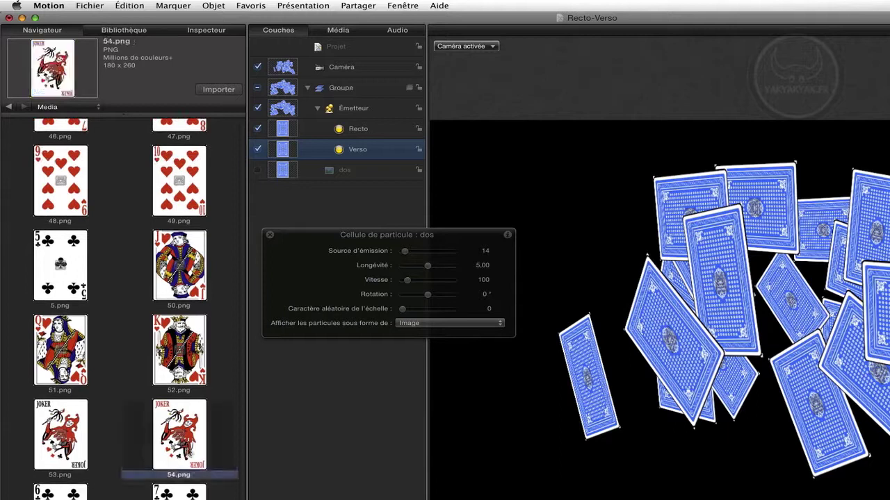
pyautogui.click(217, 89)
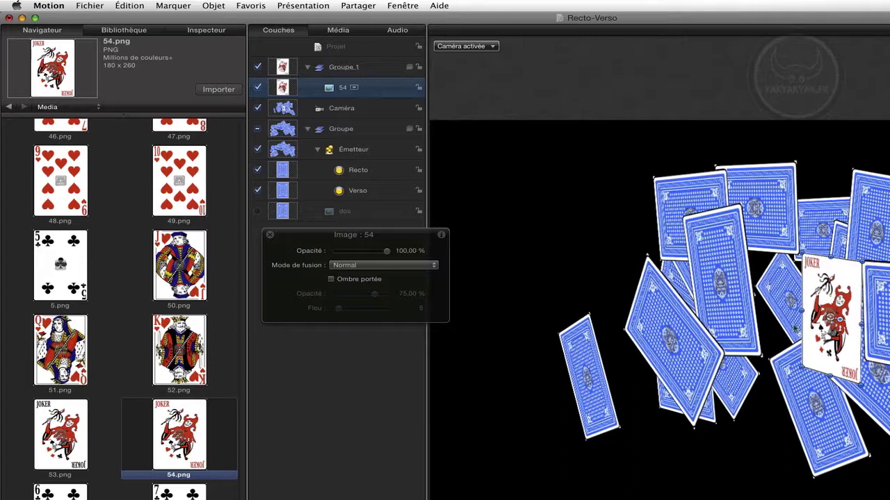
# Step: Use image 54 as the Verso cell's particle source, hide the image layer and move it into Groupe below dos
pyautogui.moveTo(333, 238); pyautogui.dragTo(323, 320)
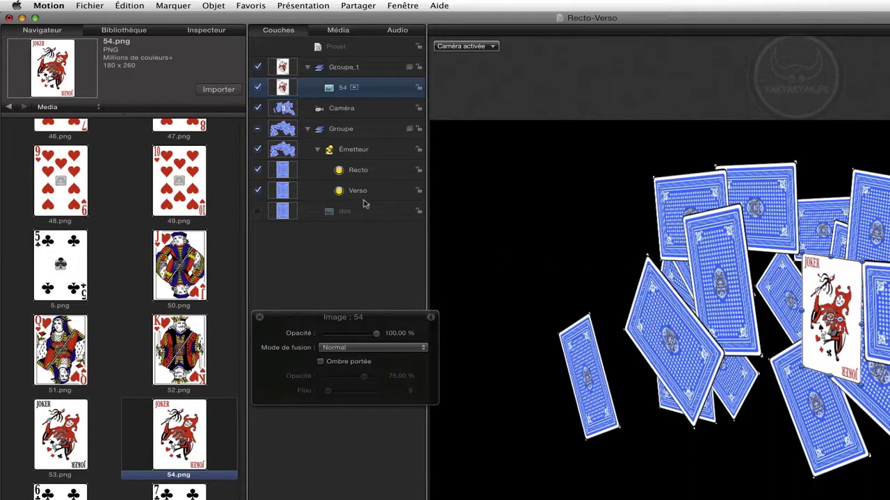
pyautogui.moveTo(341, 87); pyautogui.dragTo(343, 200)
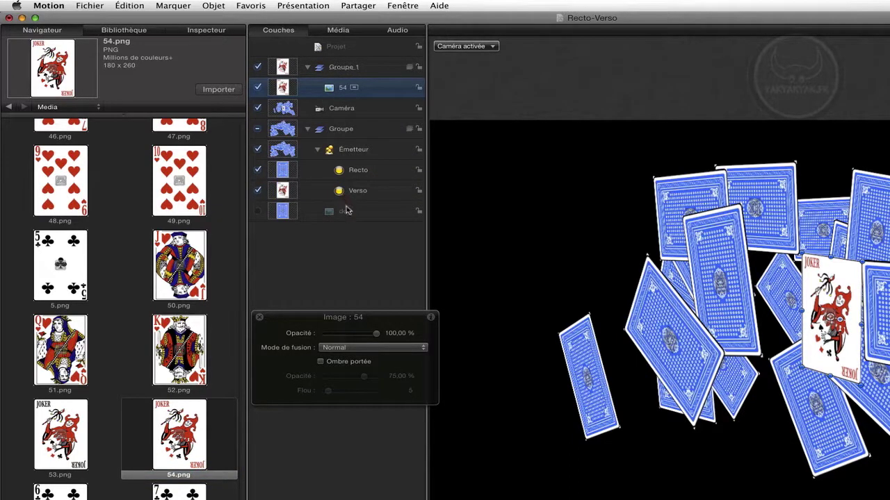
pyautogui.click(258, 88)
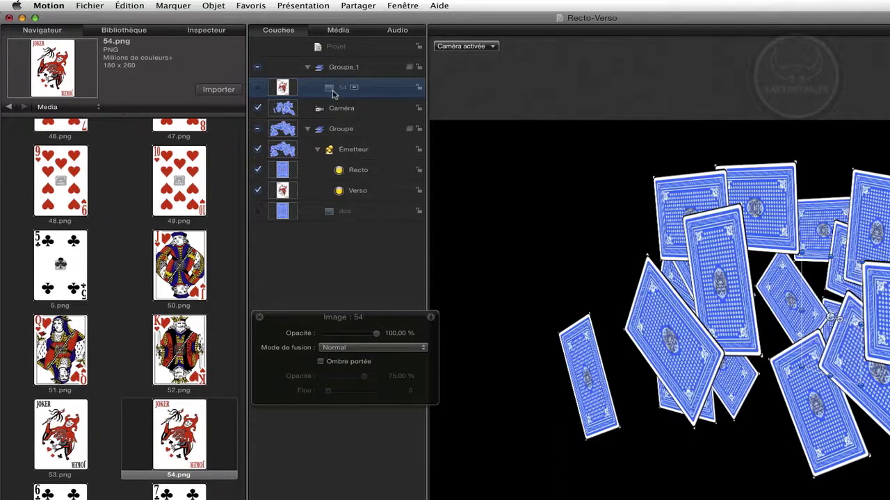
pyautogui.moveTo(379, 91); pyautogui.dragTo(355, 228)
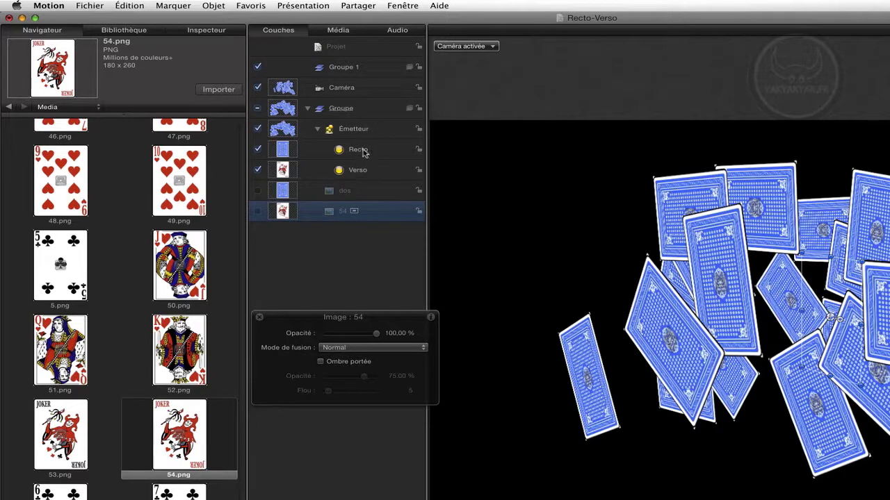
# Step: Try placing the Verso cell above Recto in the emitter, and restore the original order
pyautogui.press('space')
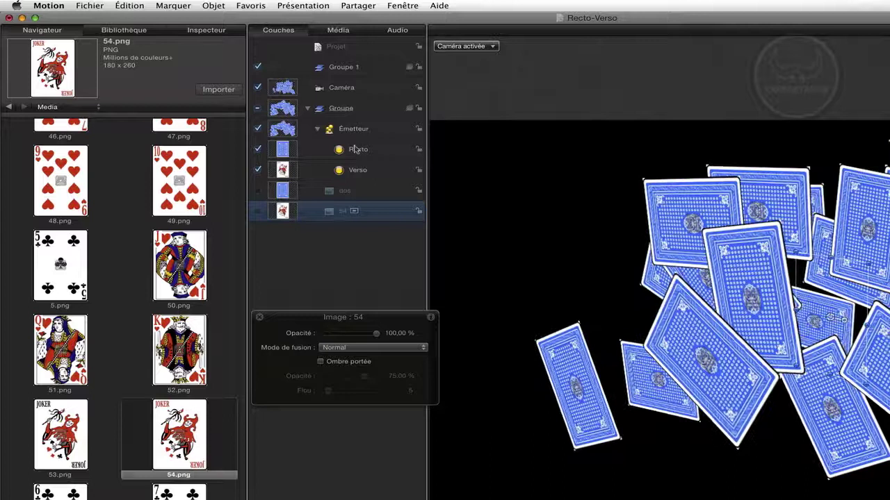
pyautogui.click(374, 130)
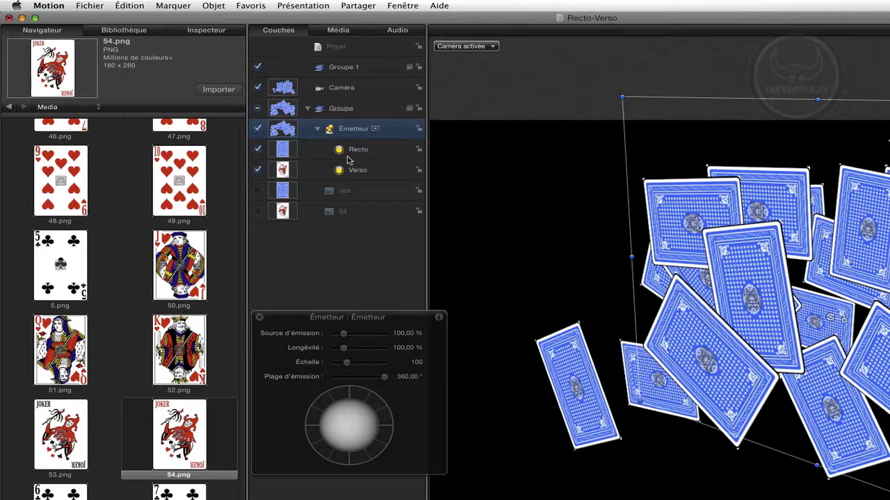
pyautogui.moveTo(357, 172); pyautogui.dragTo(353, 152)
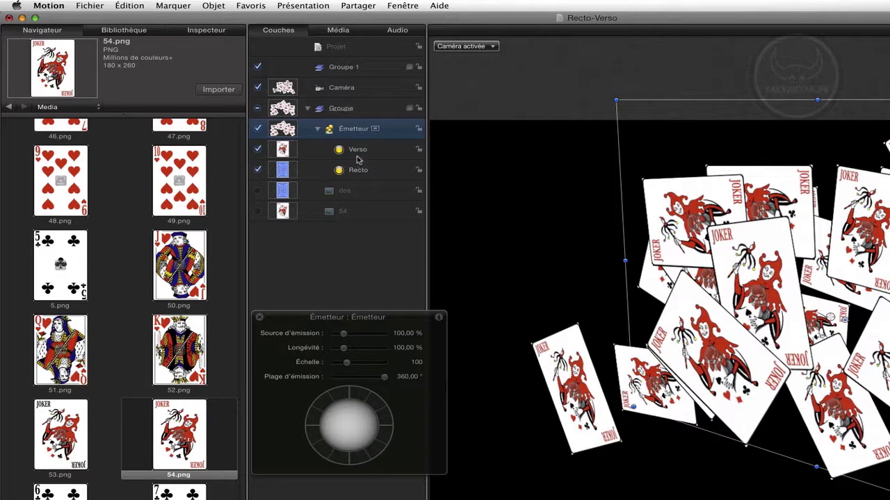
pyautogui.moveTo(360, 172); pyautogui.dragTo(356, 154)
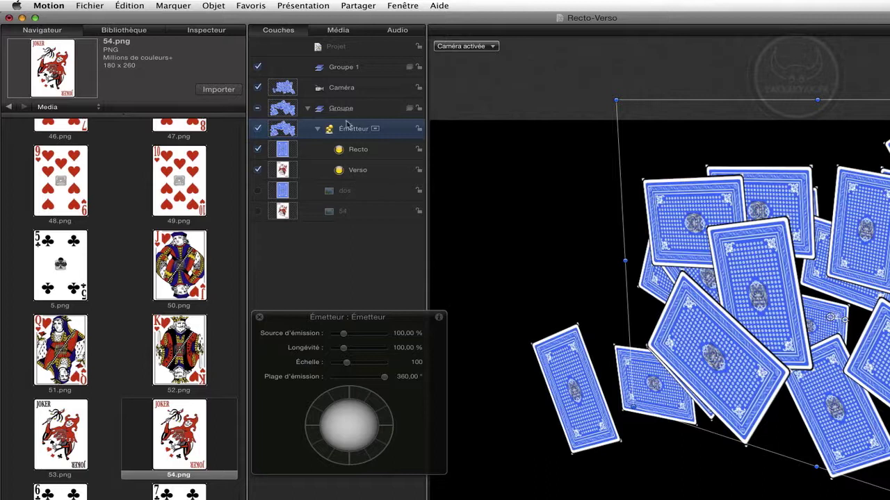
# Step: Set the emitter's "Rendre les particules" option to "Espace 3D global (mieux)" and orbit the camera around to the cards' other side
pyautogui.click(206, 30)
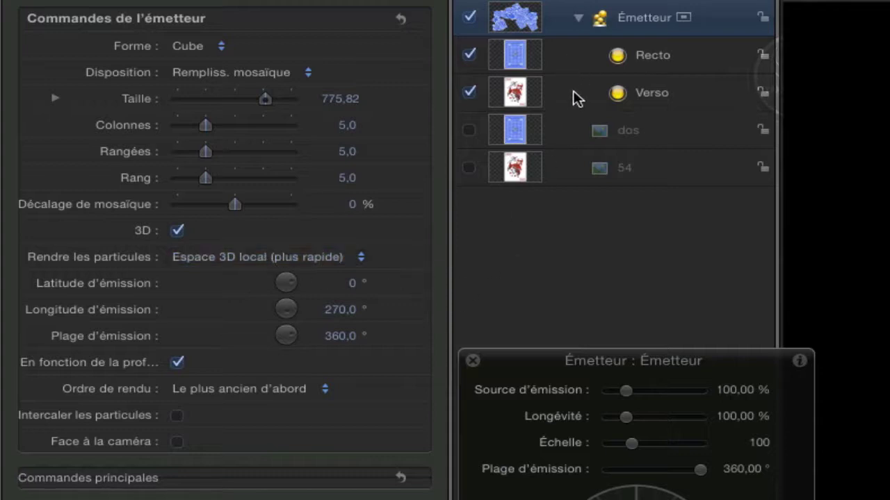
pyautogui.click(270, 260)
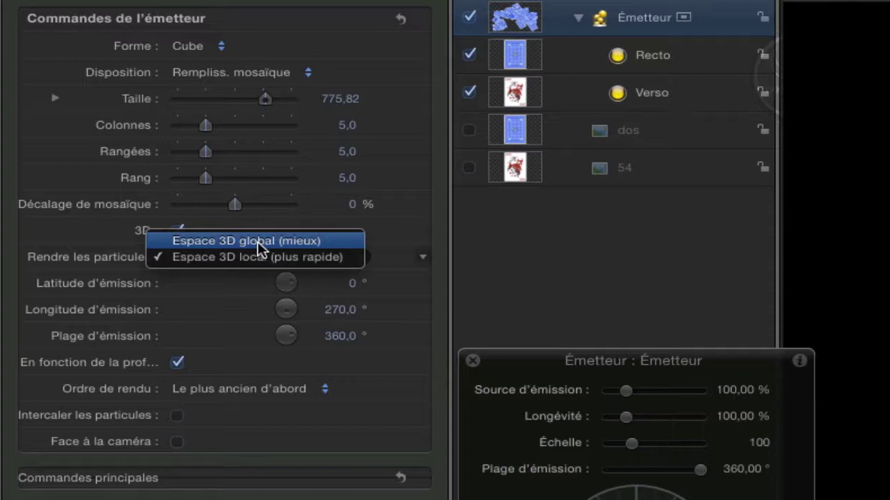
pyautogui.click(351, 243)
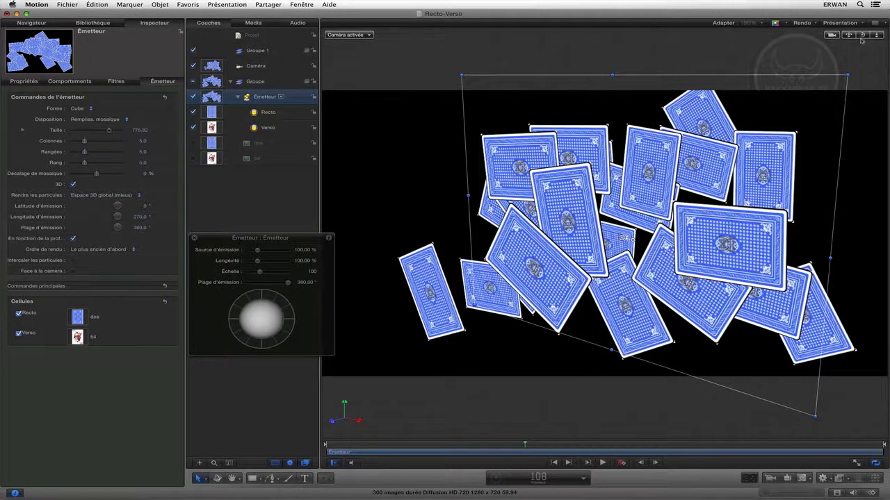
pyautogui.moveTo(862, 36); pyautogui.dragTo(149, 42)
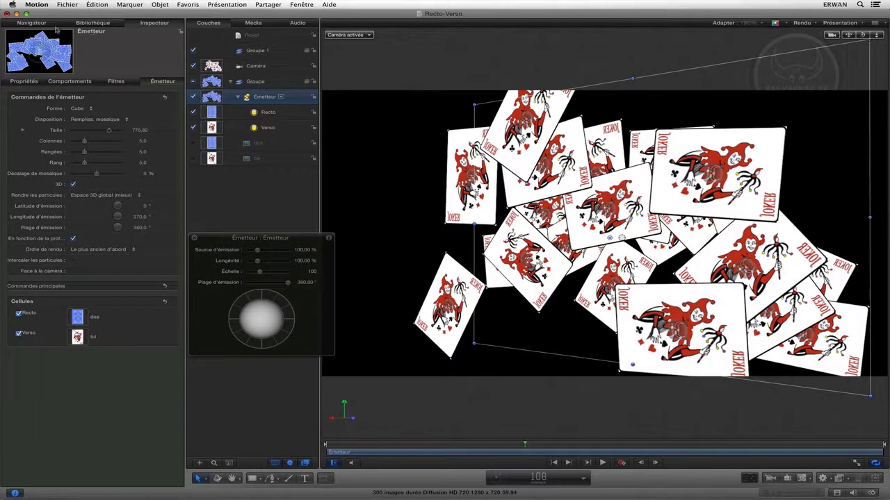
pyautogui.click(195, 239)
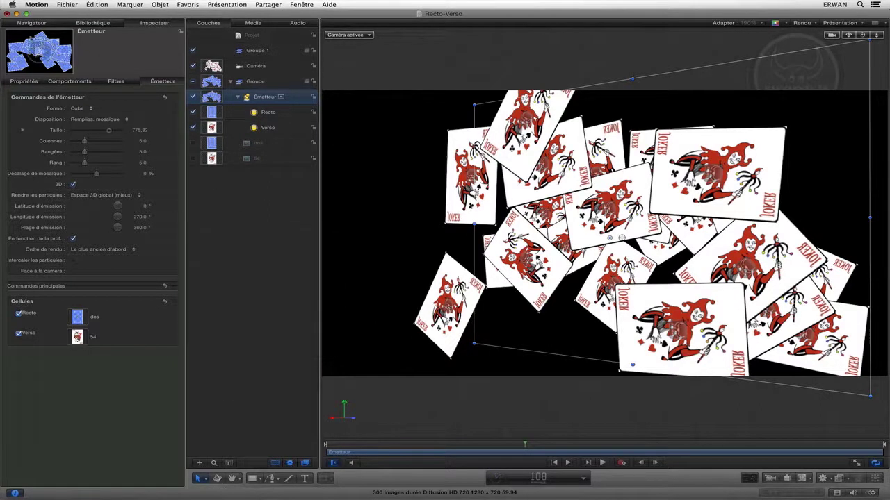
# Step: Collapse the numbered card images in the Media folder into the sequence [@].png:1:54 and import it into the project
pyautogui.click(31, 23)
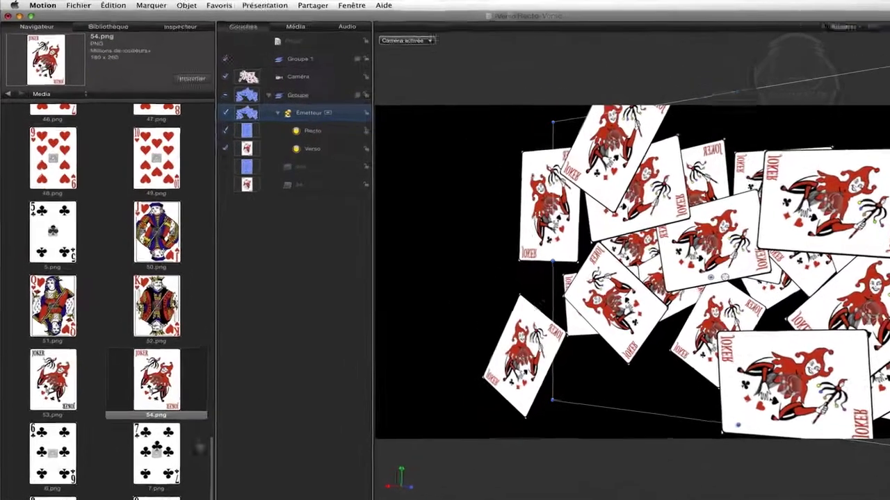
pyautogui.scroll(5, 91, 278)
pyautogui.scroll(5, 264, 477)
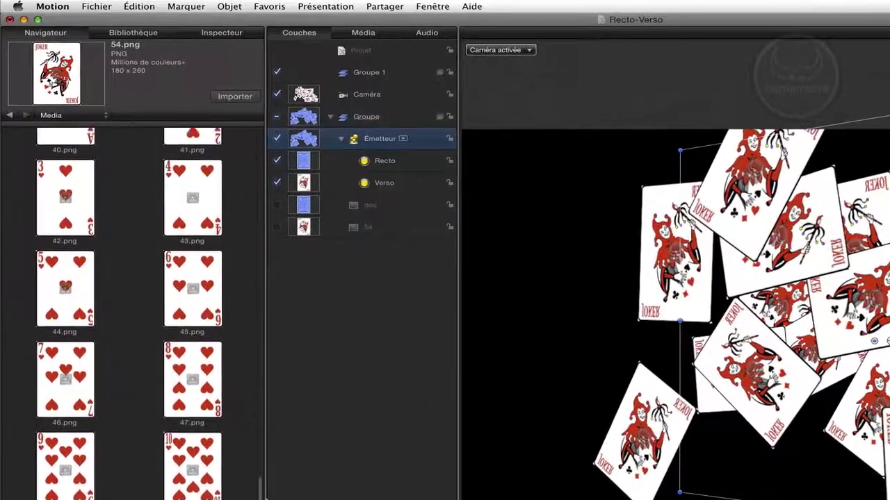
pyautogui.scroll(1, 267, 483)
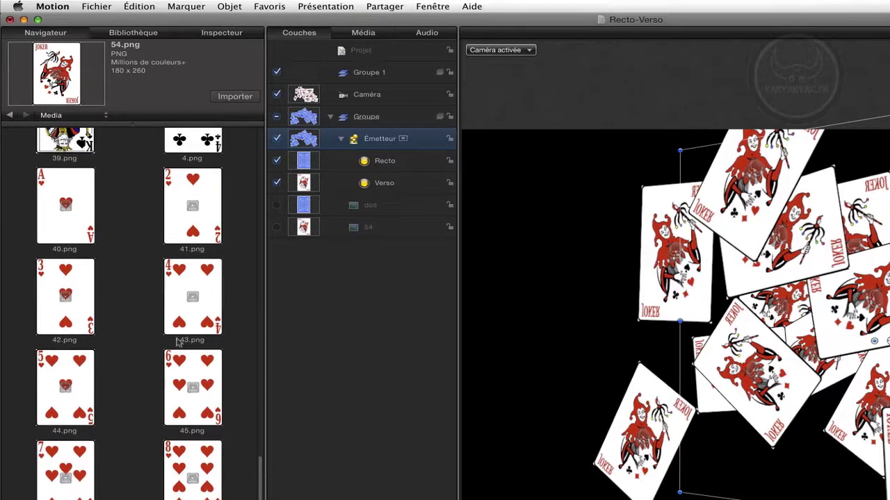
pyautogui.scroll(-10, 132, 312)
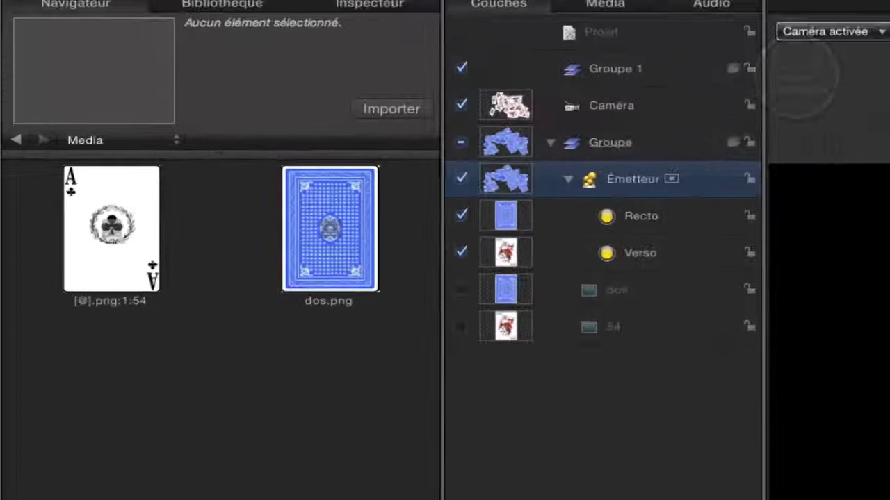
pyautogui.click(90, 243)
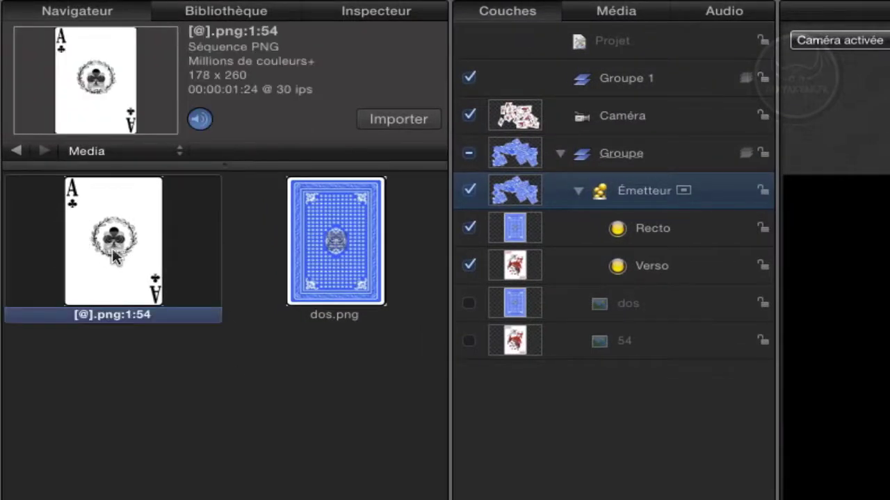
pyautogui.click(396, 118)
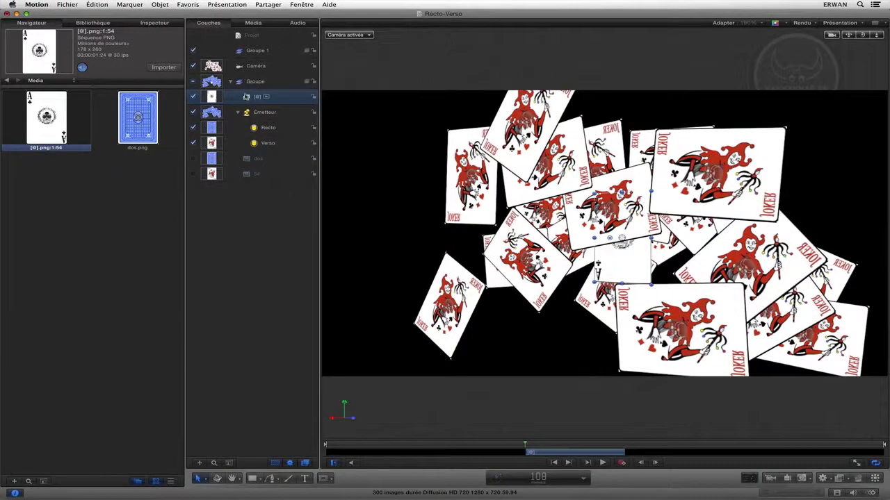
# Step: Shift the [@] image sequence to the start of the timeline, hiding the emitter meanwhile and showing it again
pyautogui.click(194, 113)
pyautogui.click(193, 113)
pyautogui.click(193, 114)
pyautogui.click(193, 113)
pyautogui.click(193, 113)
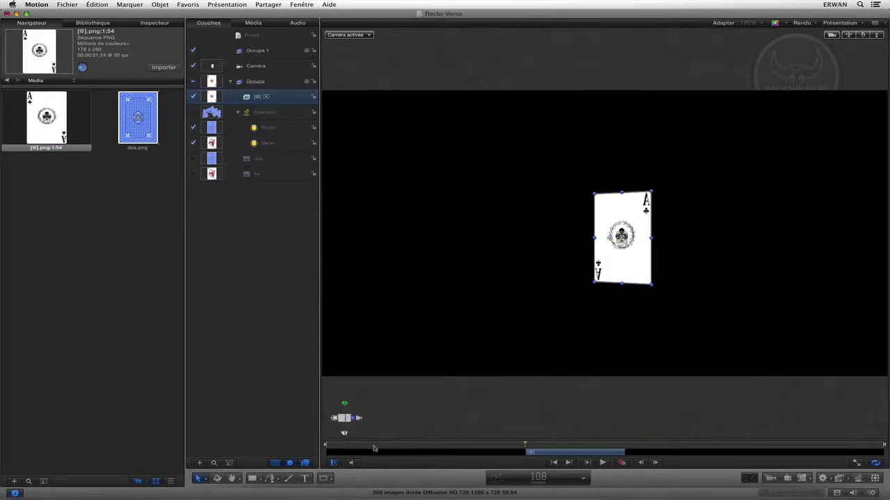
pyautogui.moveTo(560, 455); pyautogui.dragTo(325, 445)
pyautogui.click(337, 444)
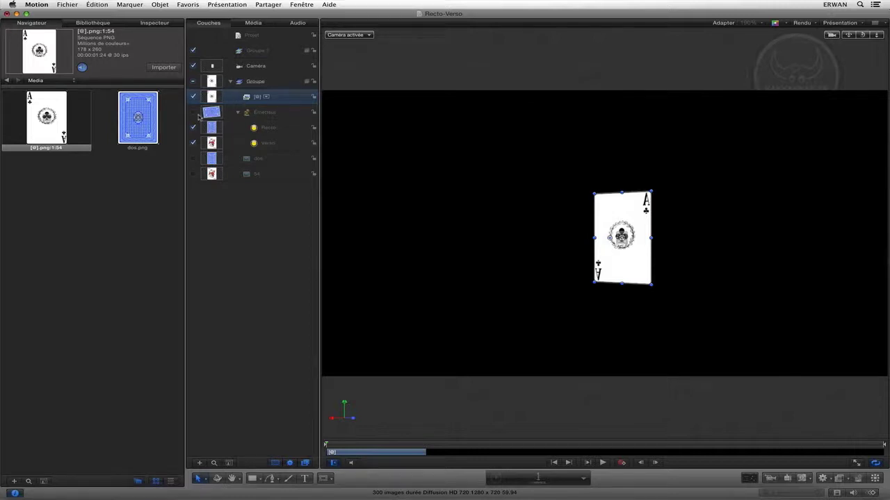
pyautogui.click(194, 112)
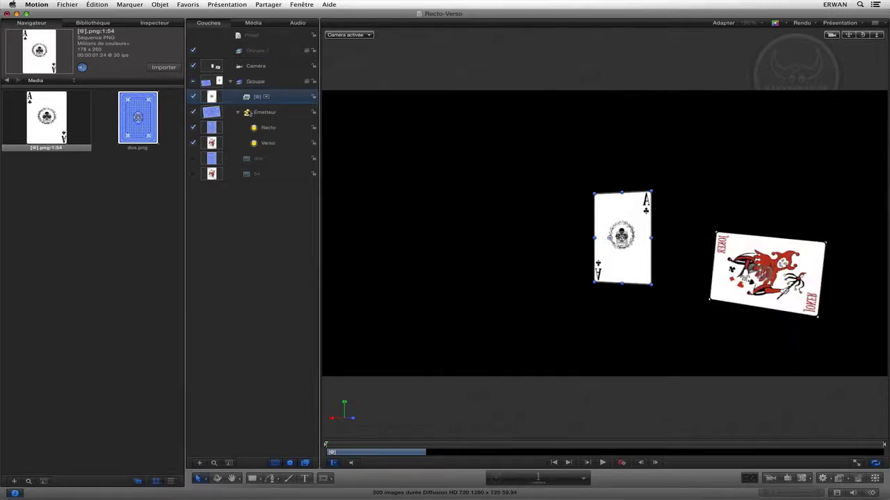
# Step: Replace the Verso cell's particle source with the [@] image sequence and check the varied cards along the timeline
pyautogui.moveTo(326, 445)
pyautogui.mouseDown()
pyautogui.moveTo(373, 445)
pyautogui.moveTo(333, 446)
pyautogui.mouseUp()
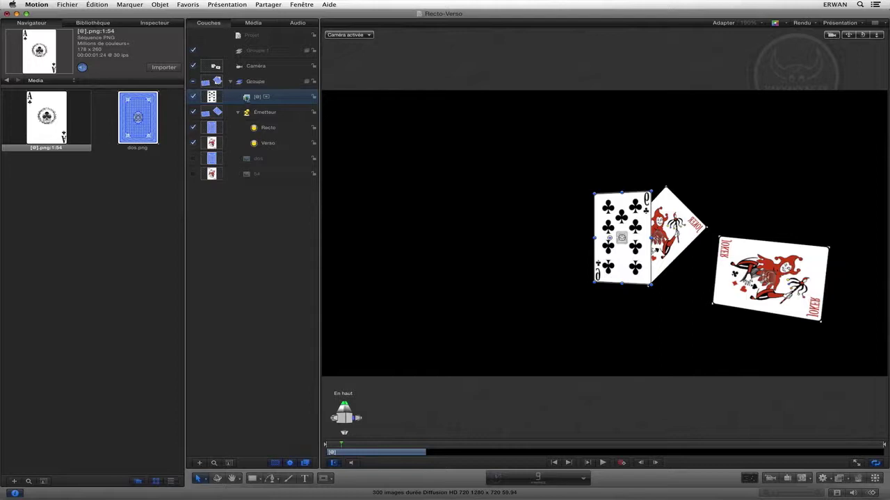
pyautogui.moveTo(238, 93); pyautogui.dragTo(247, 151)
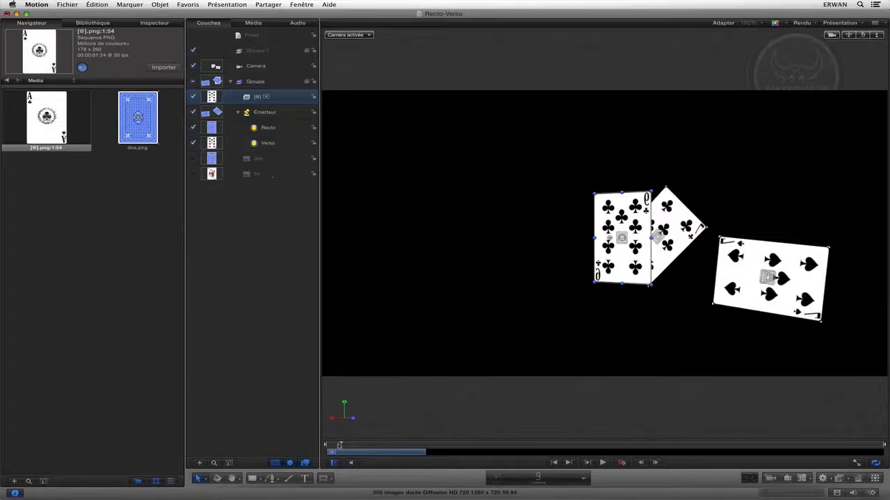
pyautogui.moveTo(341, 445); pyautogui.dragTo(386, 447)
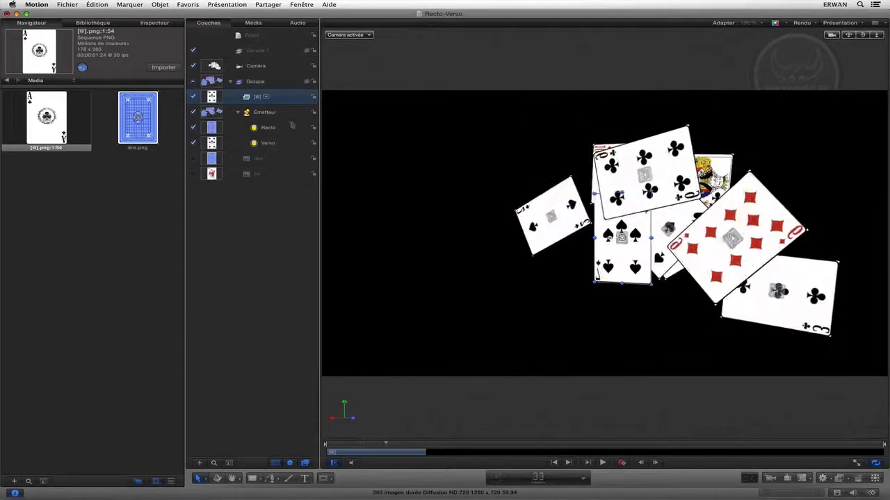
# Step: Turn off "Lire les images" for the Verso cell so each card keeps a single random face
pyautogui.click(269, 144)
pyautogui.click(154, 23)
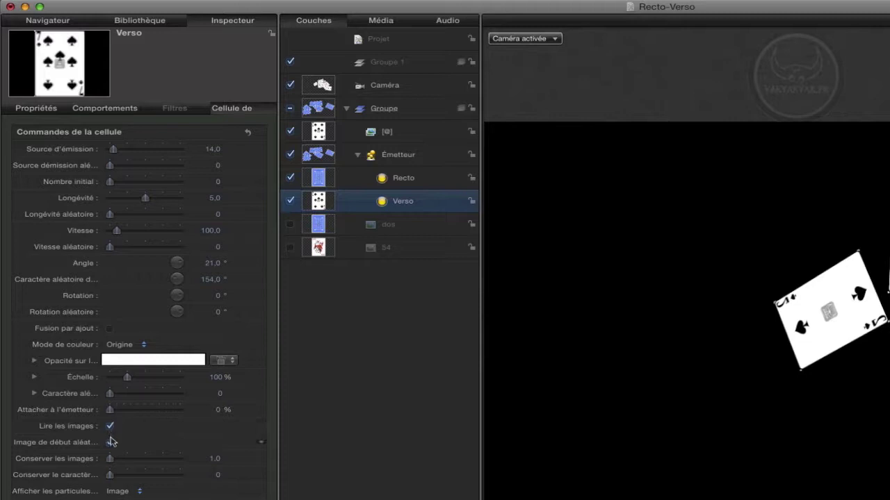
pyautogui.click(109, 427)
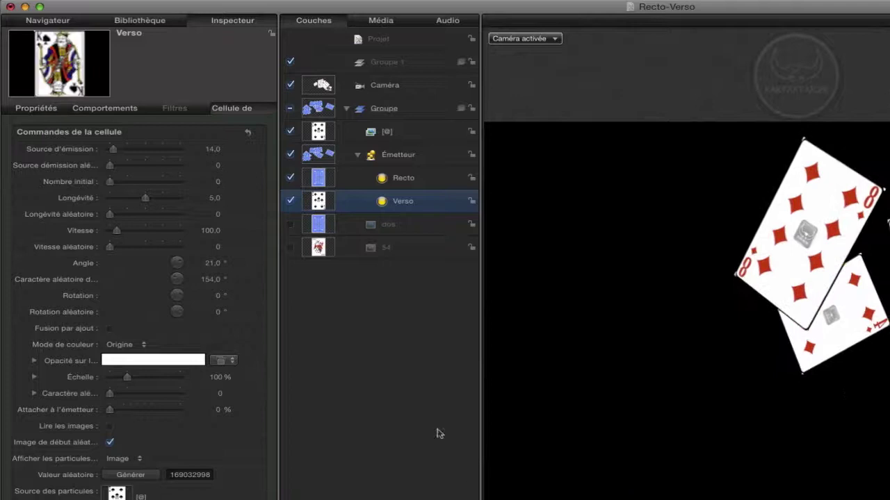
# Step: Hide the [@] image sequence layer, move it below 54 in Groupe, and select the Verso cell
pyautogui.click(291, 132)
pyautogui.moveTo(404, 134); pyautogui.dragTo(378, 269)
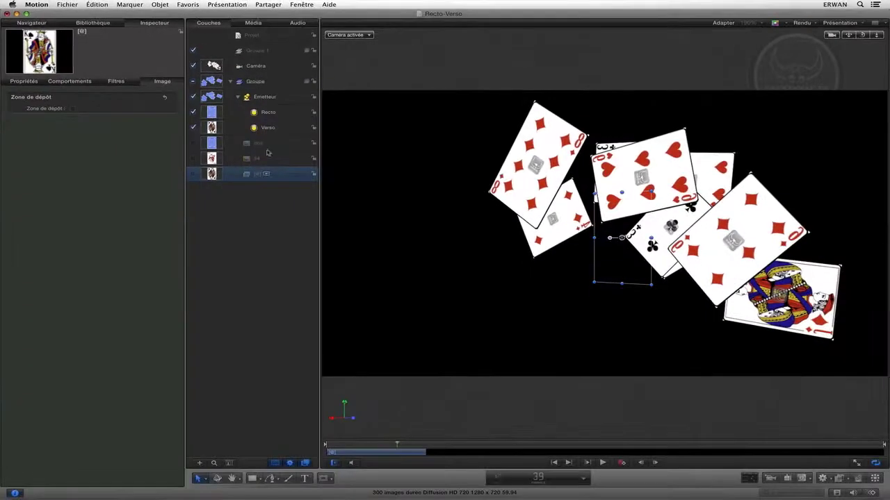
pyautogui.click(270, 128)
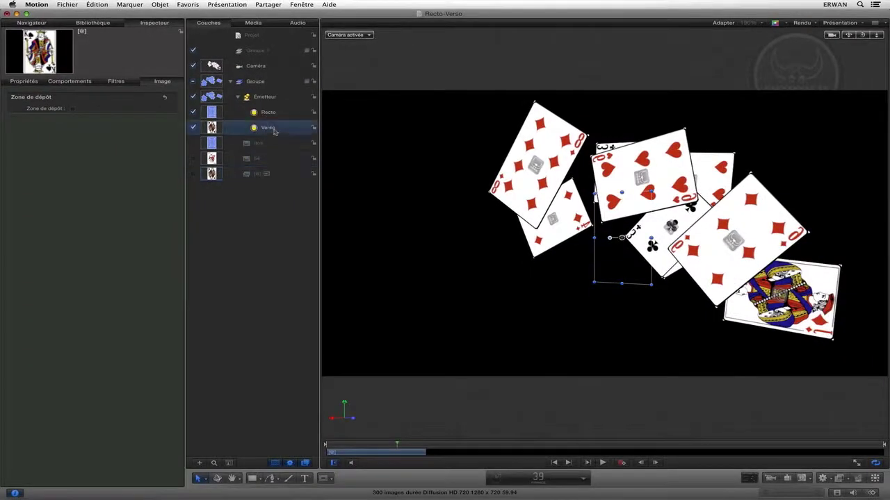
# Step: Compare the Verso cards with "Image de début aléatoire" off and on, leaving it on, and scrub the timeline to examine the card faces
pyautogui.moveTo(396, 444); pyautogui.dragTo(570, 438)
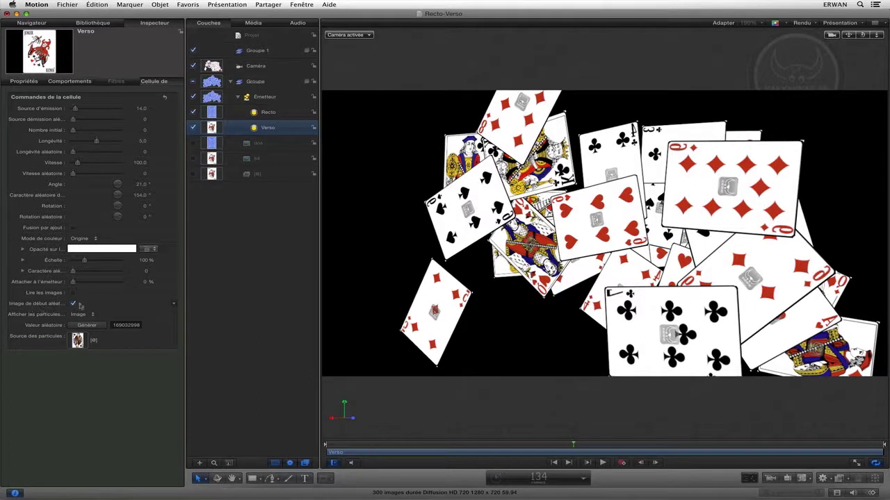
pyautogui.click(72, 304)
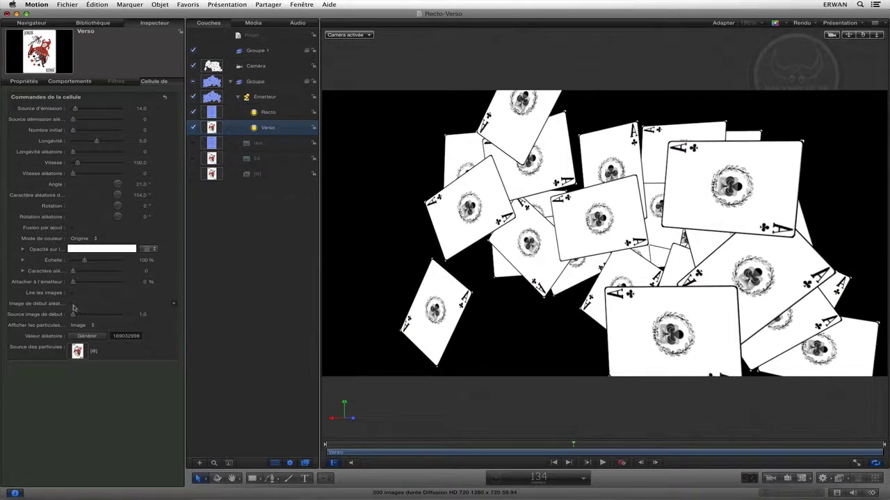
pyautogui.click(73, 305)
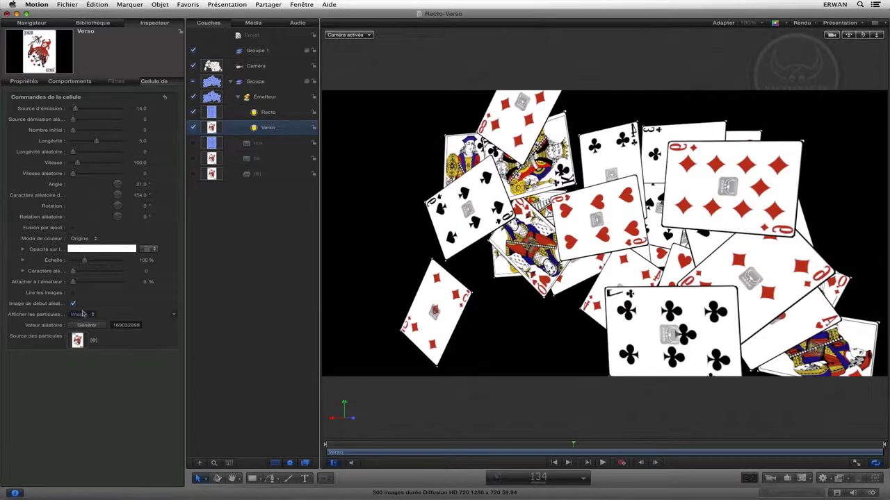
pyautogui.click(73, 304)
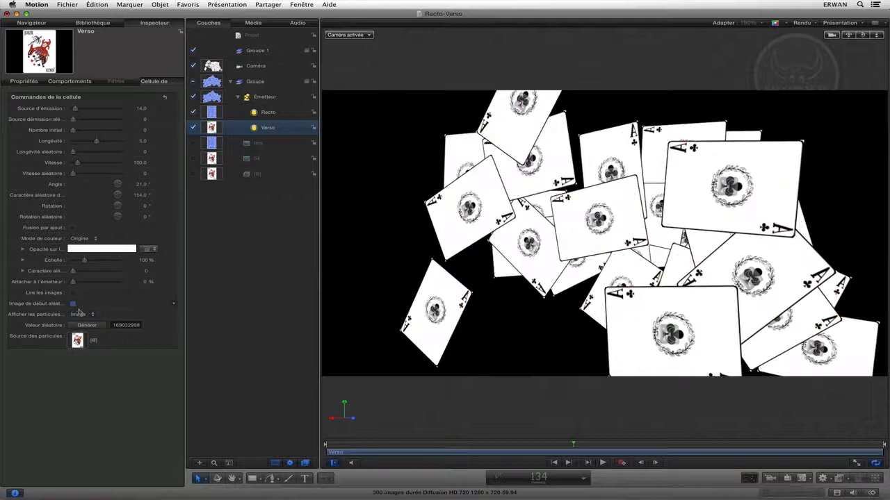
pyautogui.moveTo(72, 315)
pyautogui.mouseDown()
pyautogui.moveTo(81, 316)
pyautogui.moveTo(67, 317)
pyautogui.mouseUp()
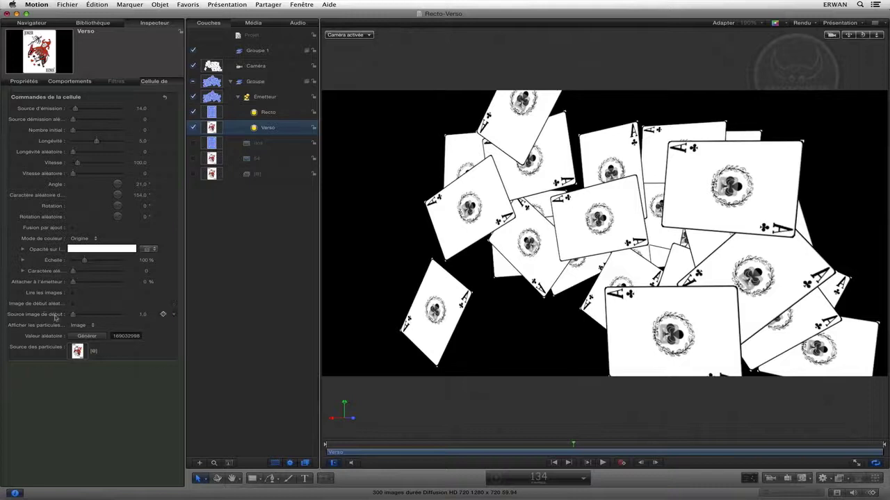
pyautogui.click(72, 304)
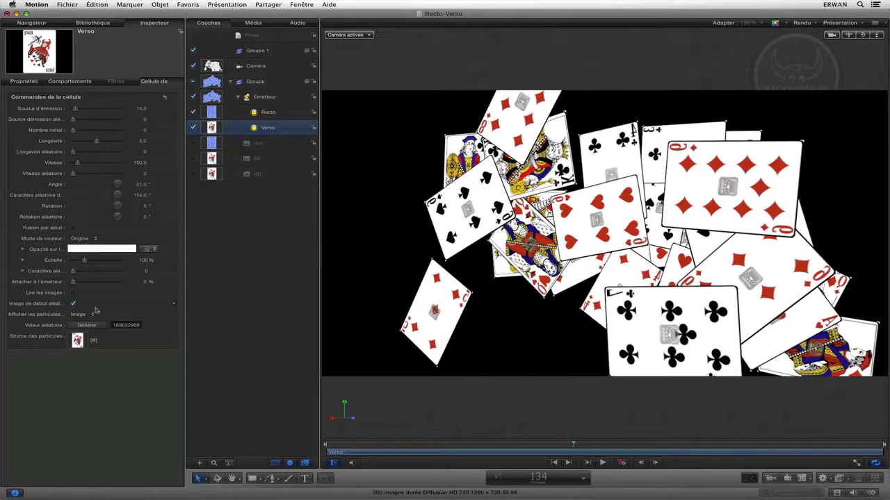
pyautogui.click(339, 445)
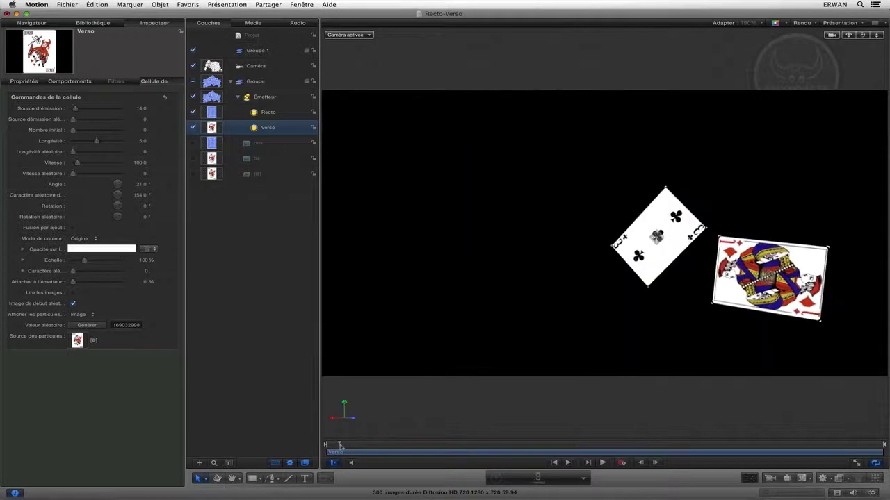
pyautogui.moveTo(349, 447); pyautogui.dragTo(578, 436)
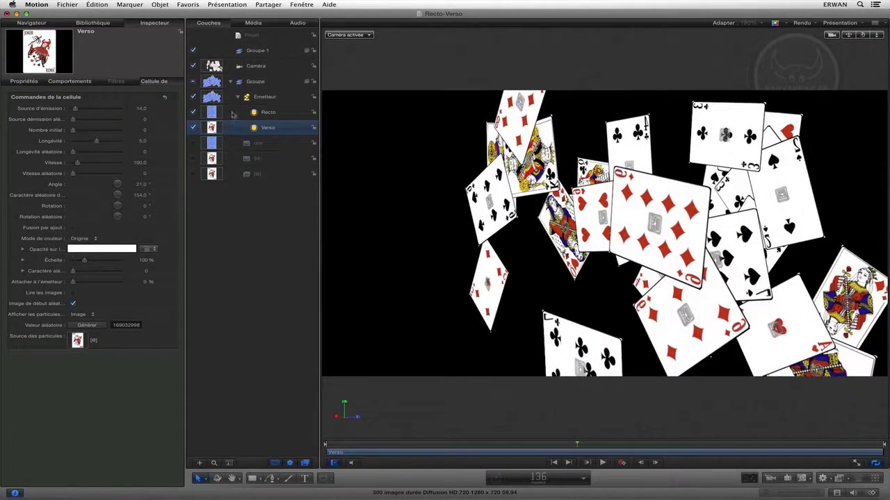
# Step: Apply the "Rotation sur longévité" particle behavior to the Émetteur
pyautogui.doubleClick(271, 113)
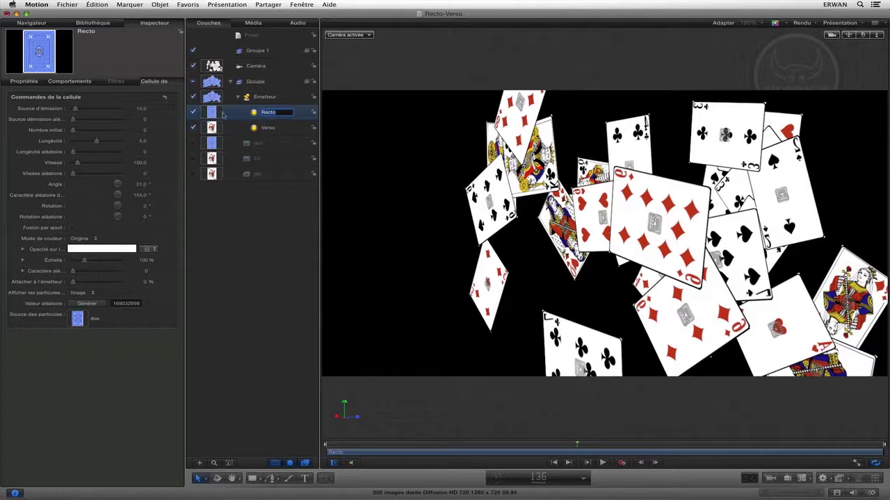
pyautogui.press('Return')
pyautogui.click(85, 24)
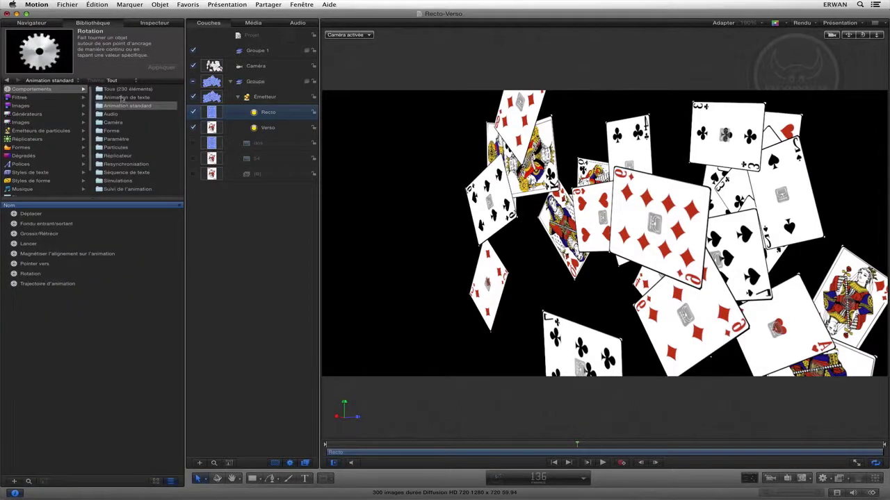
pyautogui.click(121, 98)
pyautogui.click(122, 105)
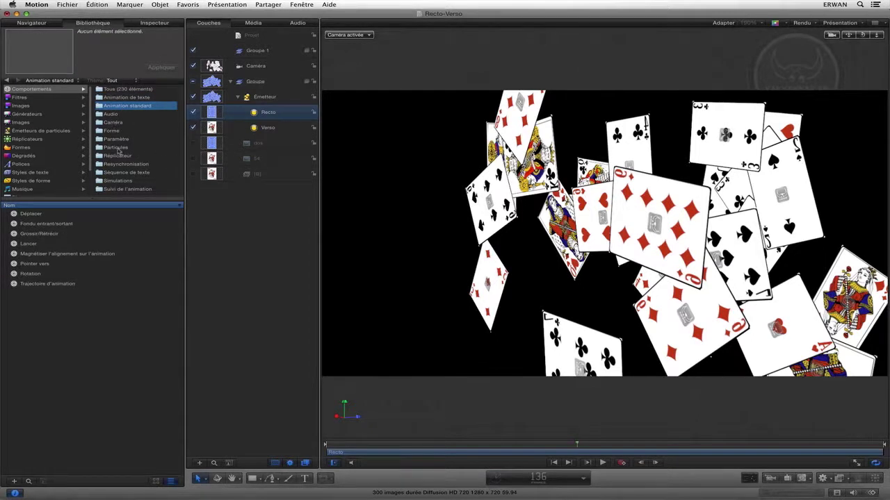
pyautogui.click(117, 148)
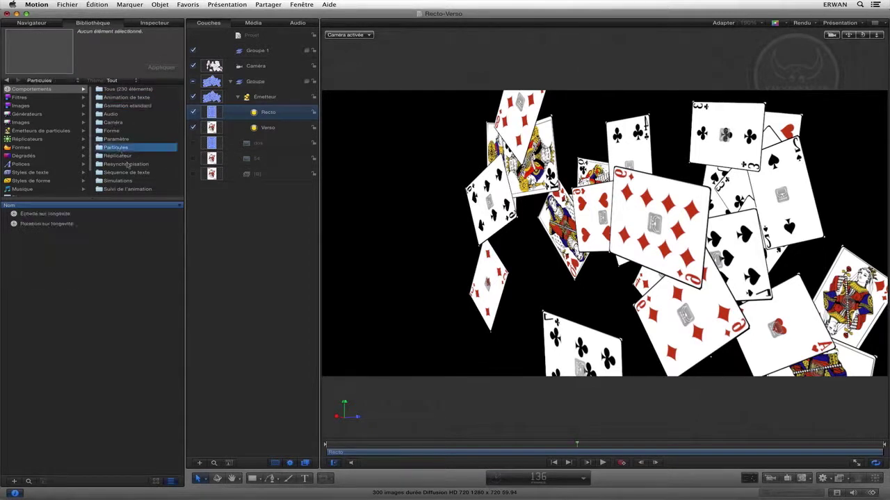
pyautogui.click(44, 229)
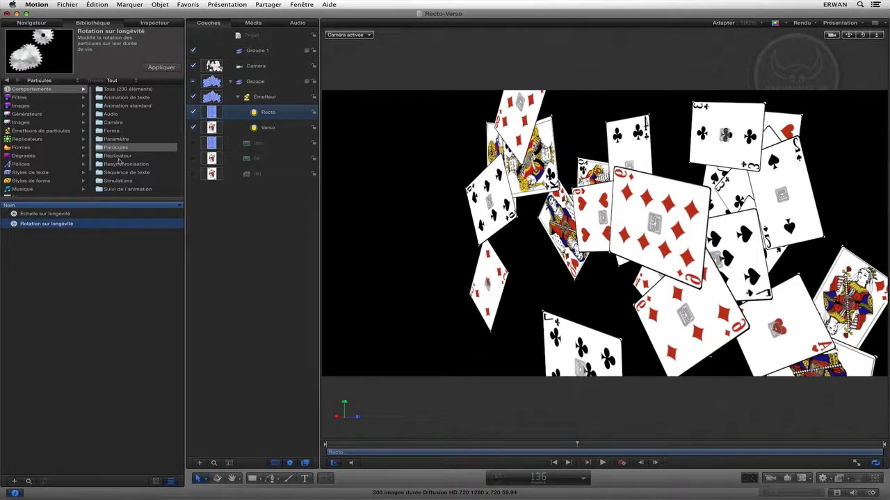
pyautogui.moveTo(54, 228); pyautogui.dragTo(270, 99)
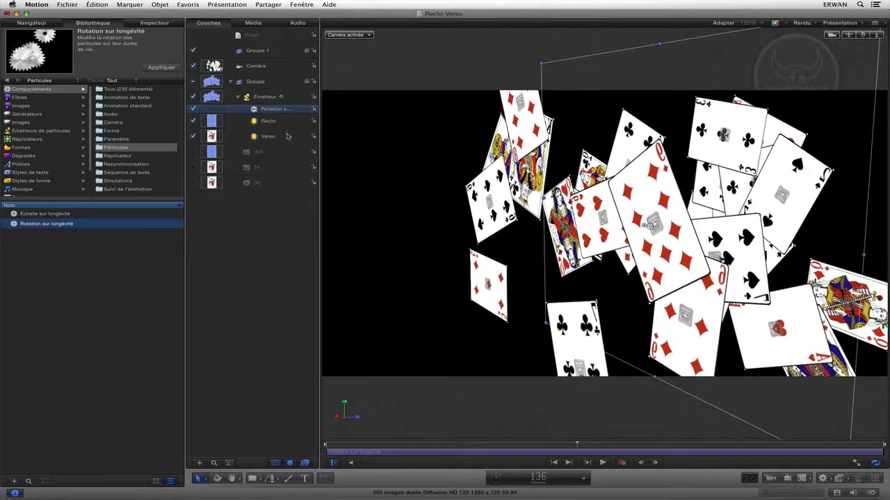
# Step: Try a lower "Vitesse de rotation" on the emitter's "Rotation sur longévité" behavior, then delete that behavior
pyautogui.press('super+3')
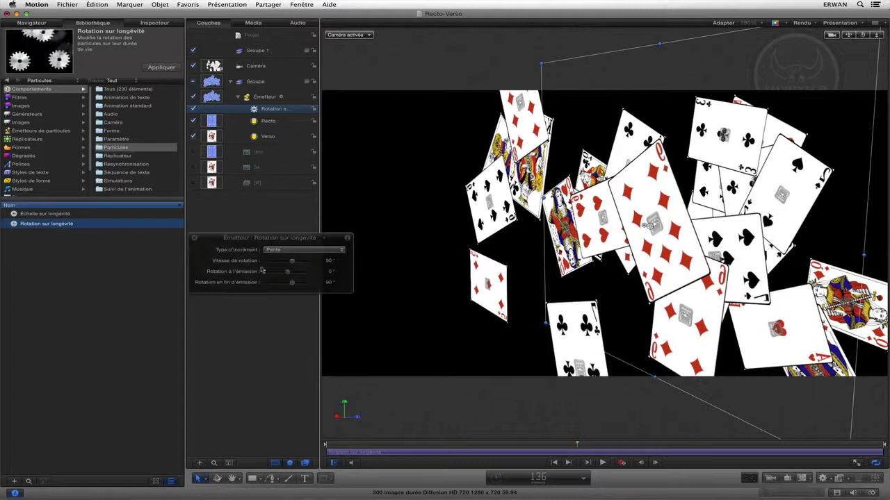
pyautogui.moveTo(254, 241); pyautogui.dragTo(244, 238)
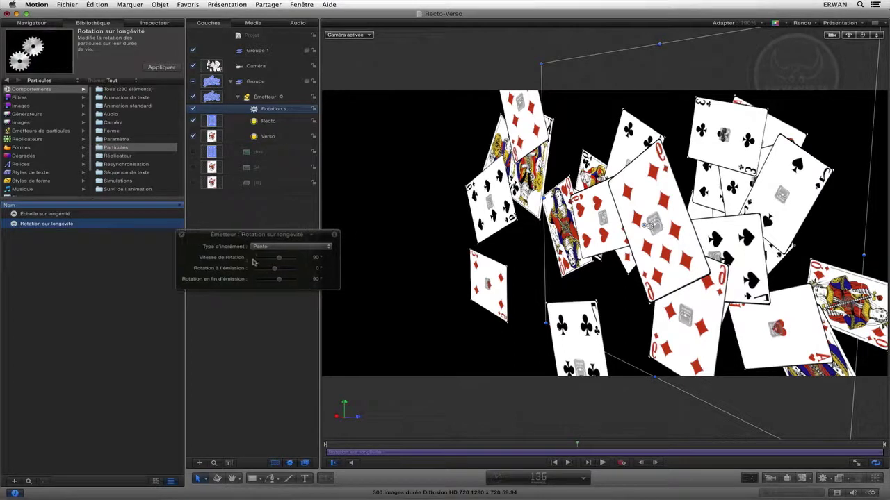
pyautogui.click(155, 25)
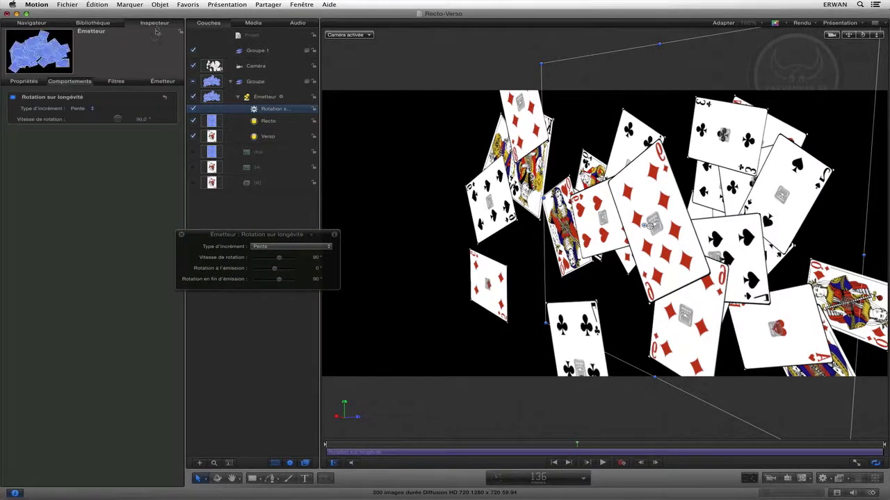
pyautogui.moveTo(140, 122)
pyautogui.mouseDown()
pyautogui.moveTo(162, 122)
pyautogui.moveTo(137, 121)
pyautogui.mouseUp()
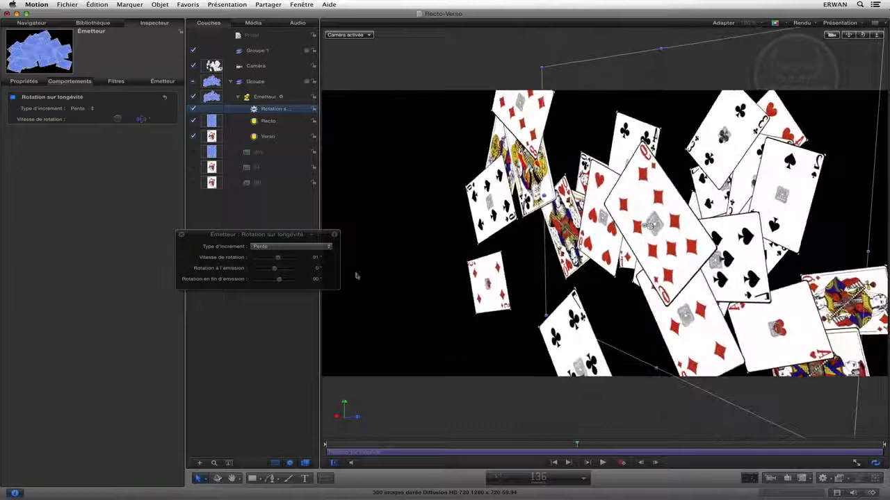
pyautogui.moveTo(577, 445); pyautogui.dragTo(544, 442)
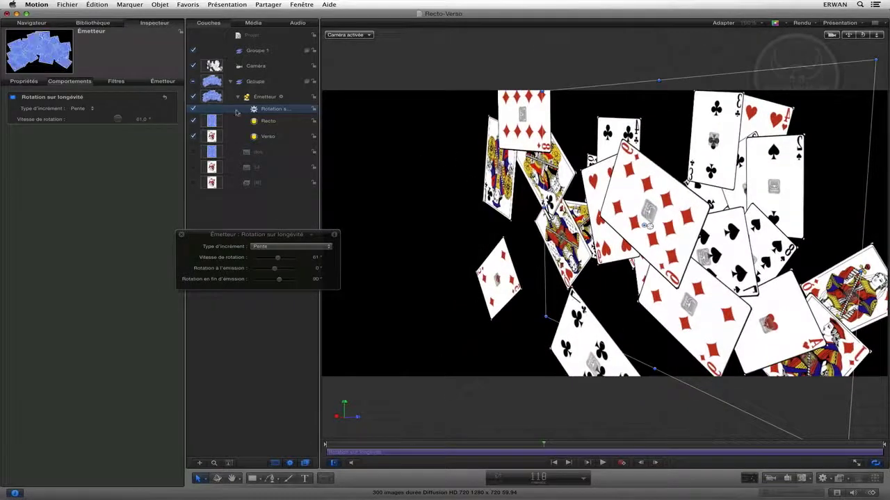
pyautogui.press('Delete')
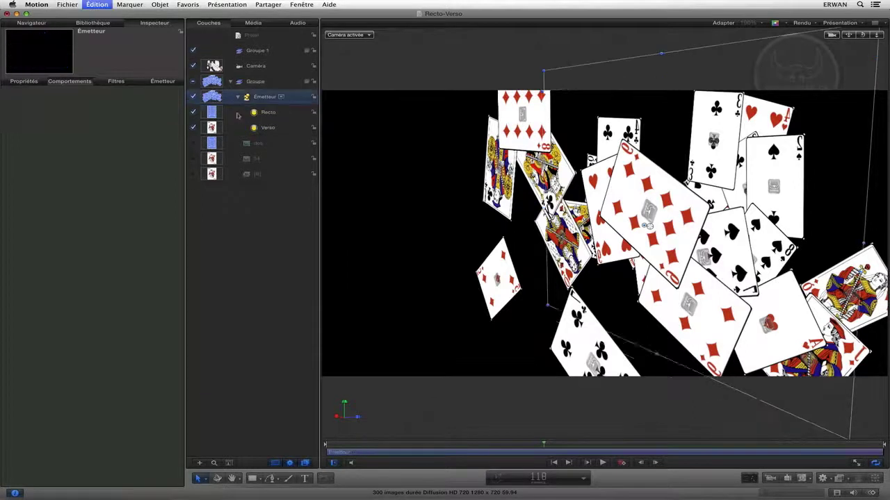
# Step: Apply the "Rotation" behavior from the standard animation category to the Recto cell
pyautogui.click(240, 115)
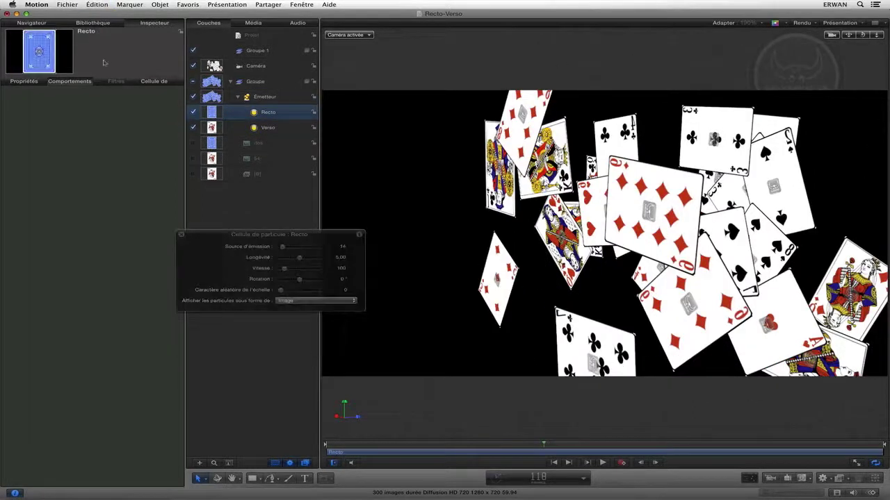
pyautogui.click(92, 23)
pyautogui.click(125, 106)
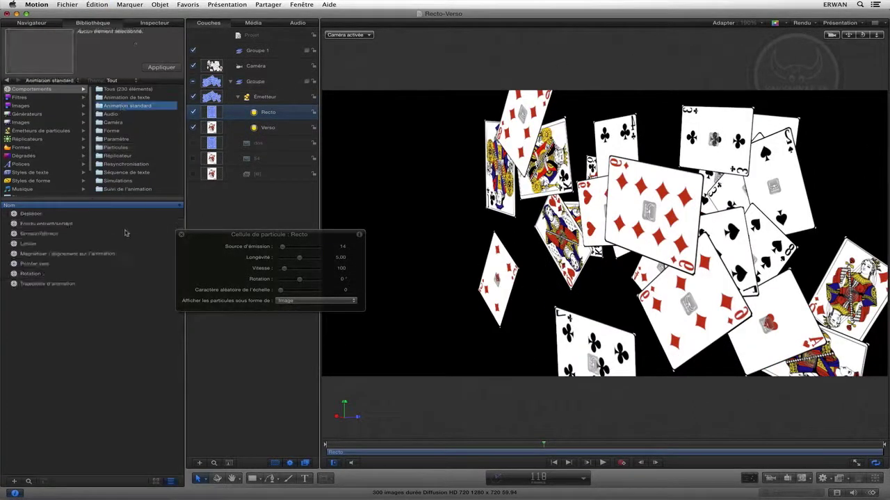
pyautogui.moveTo(29, 276); pyautogui.dragTo(275, 122)
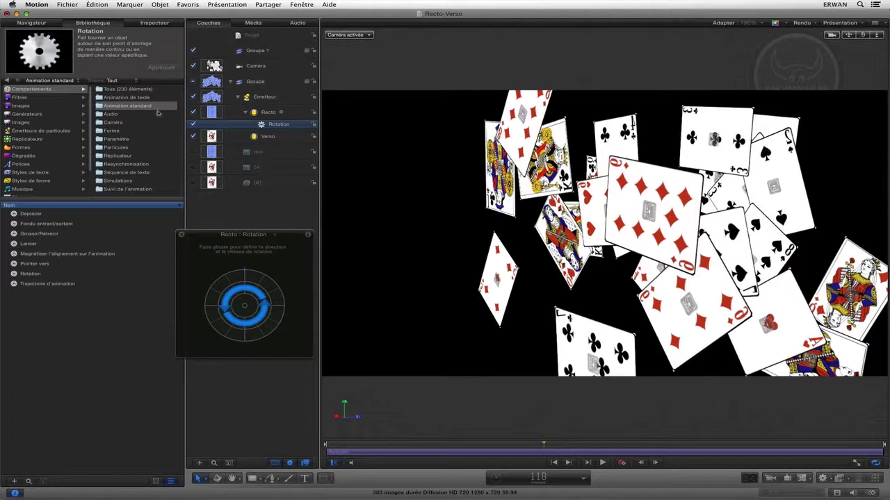
# Step: Set the Recto cell's Rotation behavior to spin around the Y axis at a rotation speed of about -129.2°
pyautogui.moveTo(245, 273); pyautogui.dragTo(193, 308)
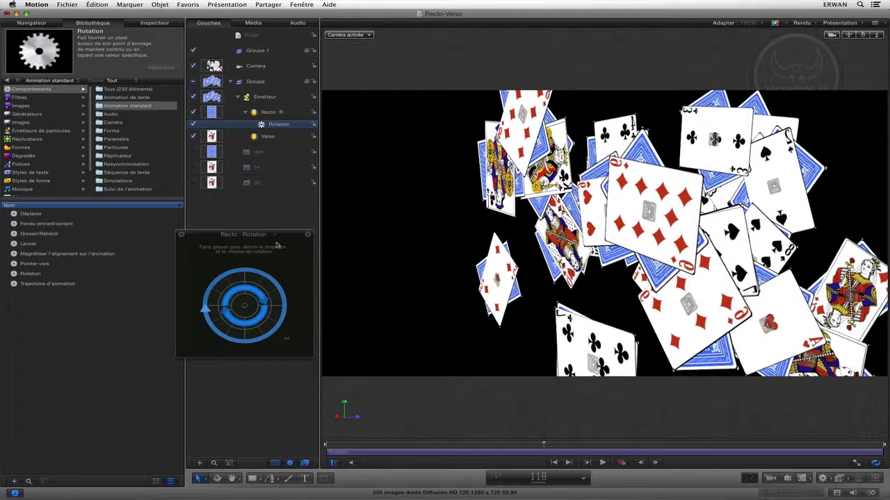
pyautogui.click(156, 23)
pyautogui.click(72, 131)
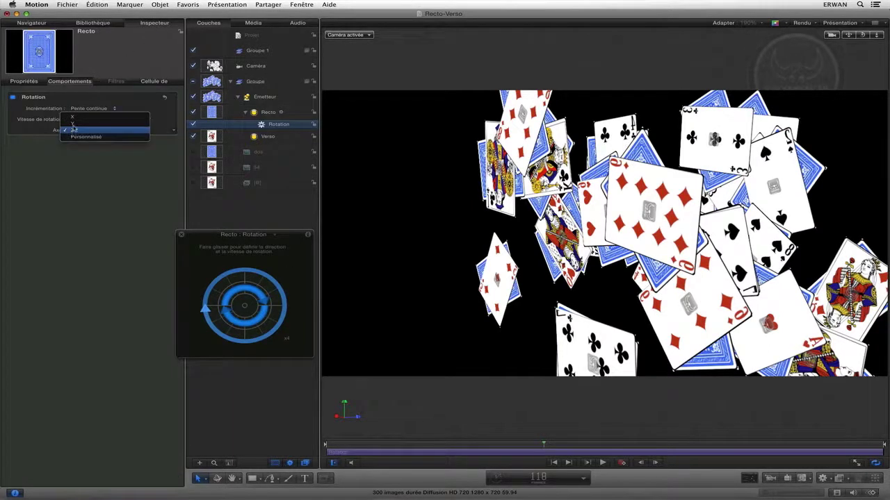
pyautogui.click(72, 123)
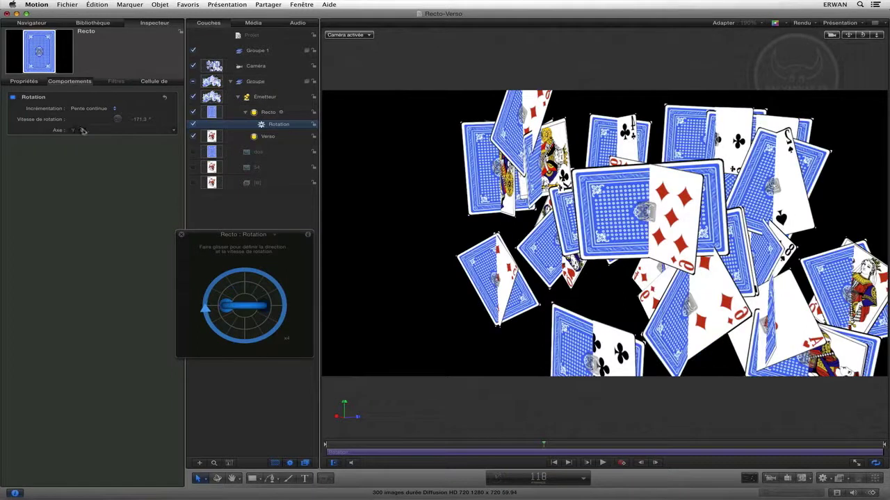
pyautogui.moveTo(205, 310)
pyautogui.mouseDown()
pyautogui.moveTo(223, 278)
pyautogui.moveTo(286, 340)
pyautogui.moveTo(215, 351)
pyautogui.moveTo(229, 339)
pyautogui.mouseUp()
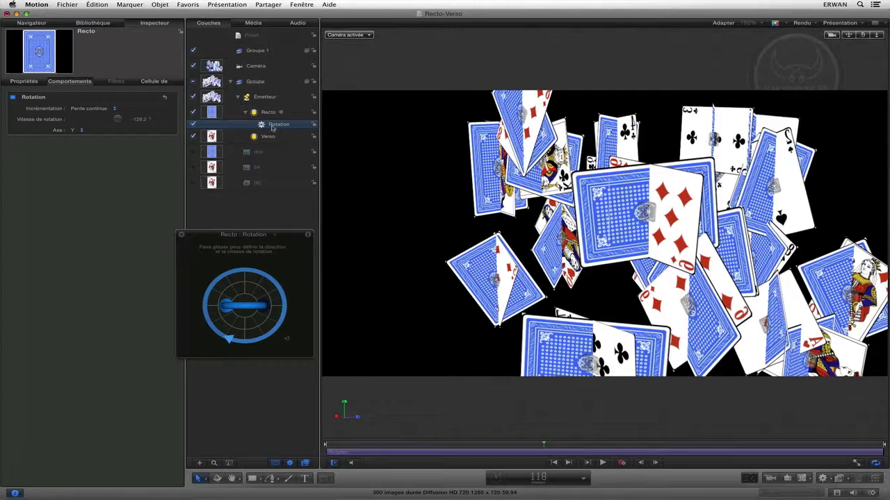
# Step: Copy the Recto cell's Rotation behavior onto the Verso cell and check the two-sided cards from another camera angle
pyautogui.moveTo(273, 127); pyautogui.dragTo(274, 147)
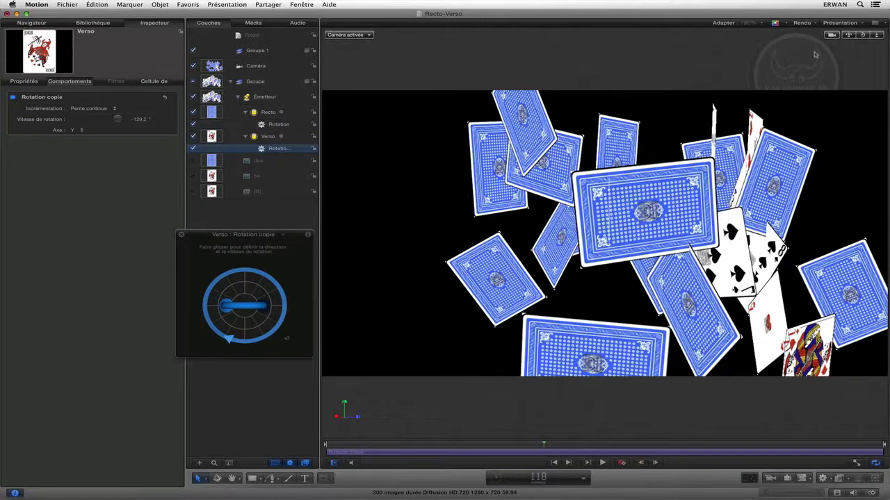
pyautogui.moveTo(862, 36); pyautogui.dragTo(322, 111)
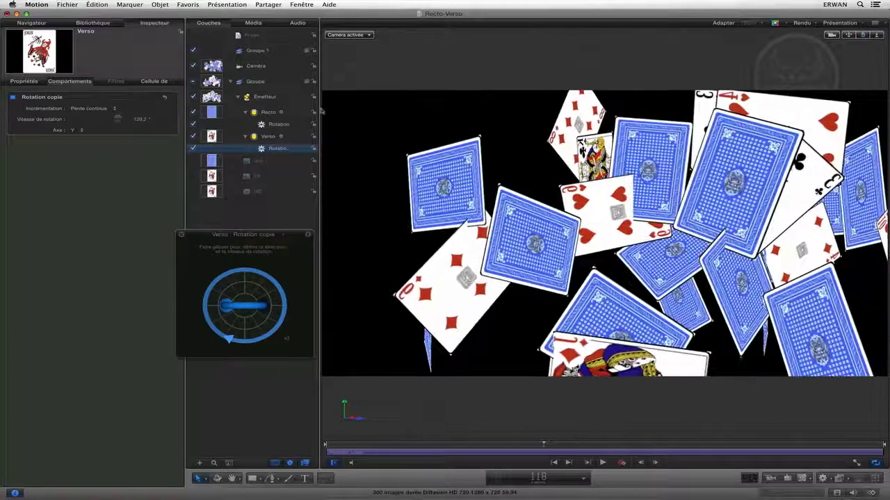
# Step: Stretch the emitter's box with the "Ajuster l'élément" tool to spread the cards apart, and deselect the emitter
pyautogui.click(268, 101)
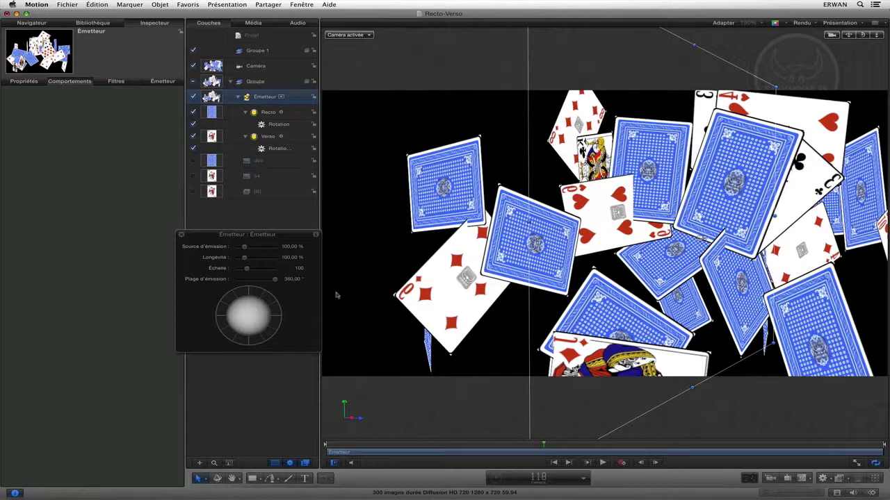
pyautogui.click(200, 479)
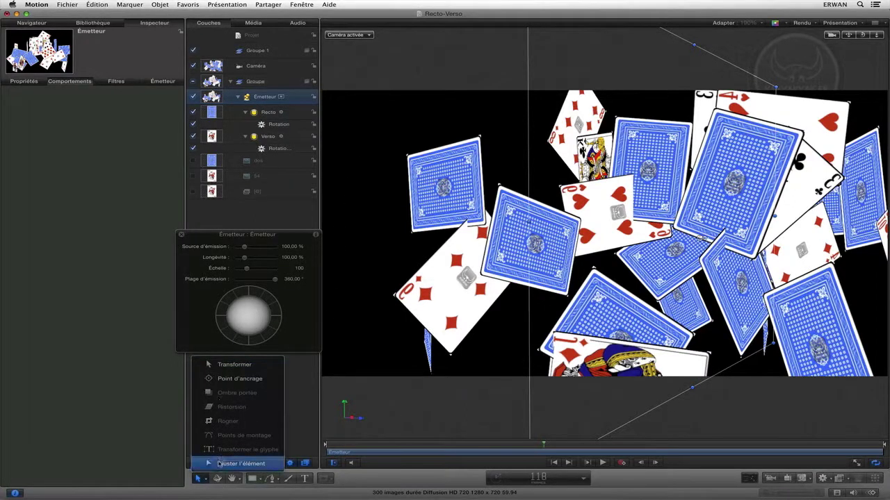
pyautogui.click(237, 464)
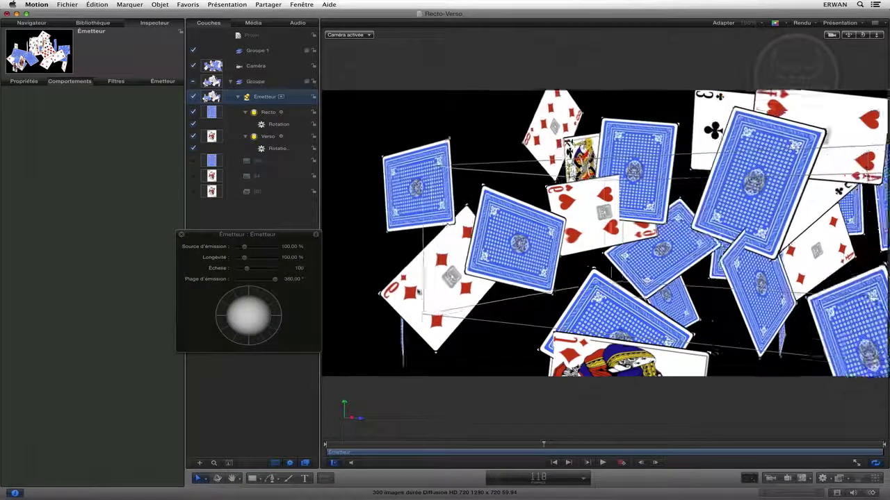
pyautogui.click(461, 322)
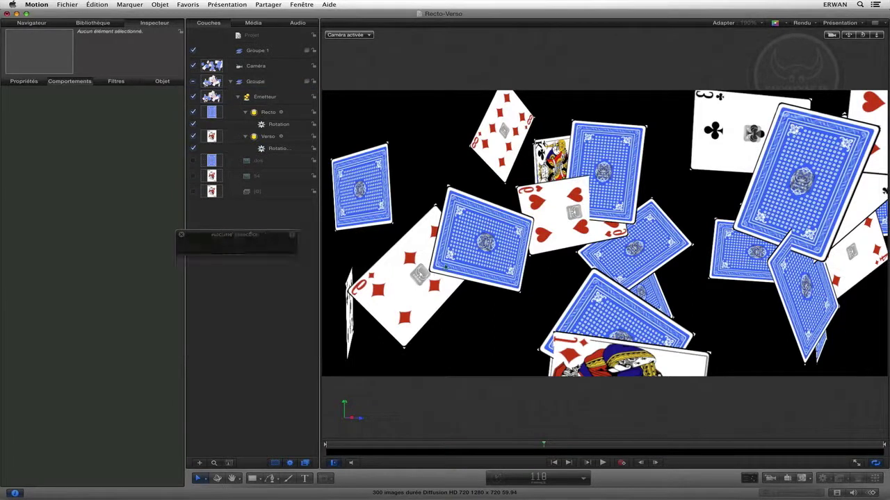
pyautogui.click(266, 97)
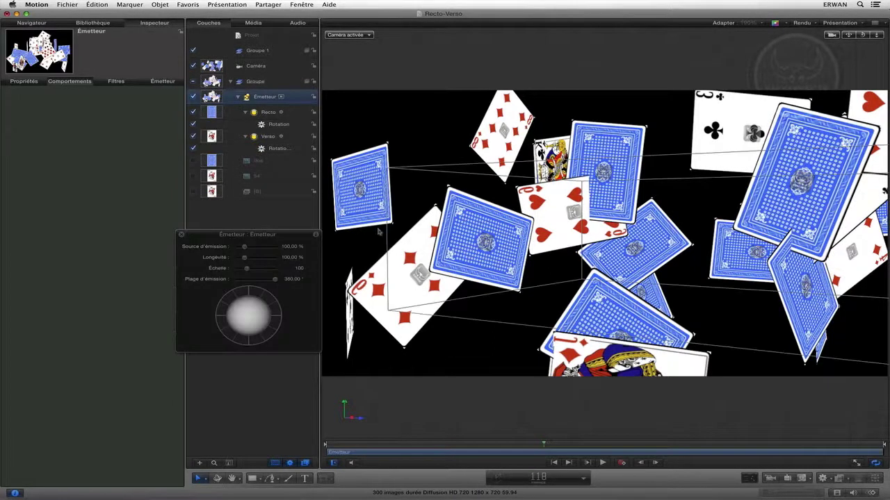
pyautogui.click(421, 317)
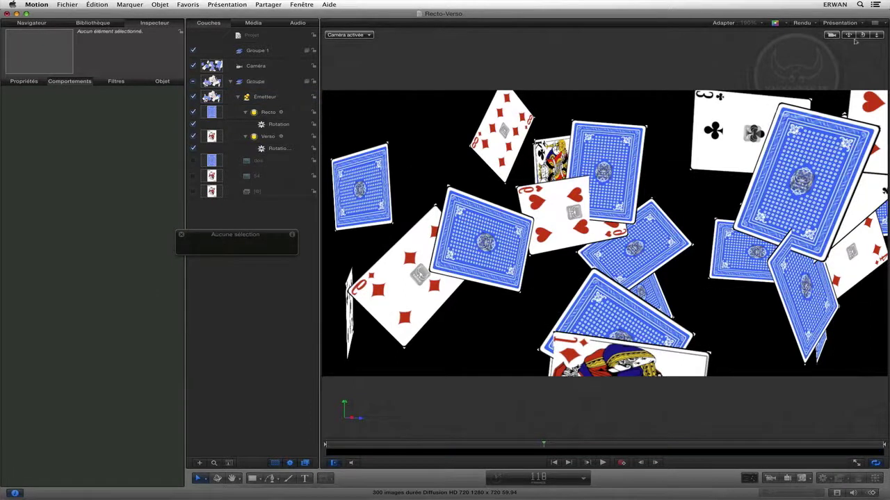
# Step: Preview the card animation along the timeline, compare the Recto and Verso Rotation behaviors, and inspect the cards from another camera angle at frame 122
pyautogui.moveTo(538, 449); pyautogui.dragTo(775, 434)
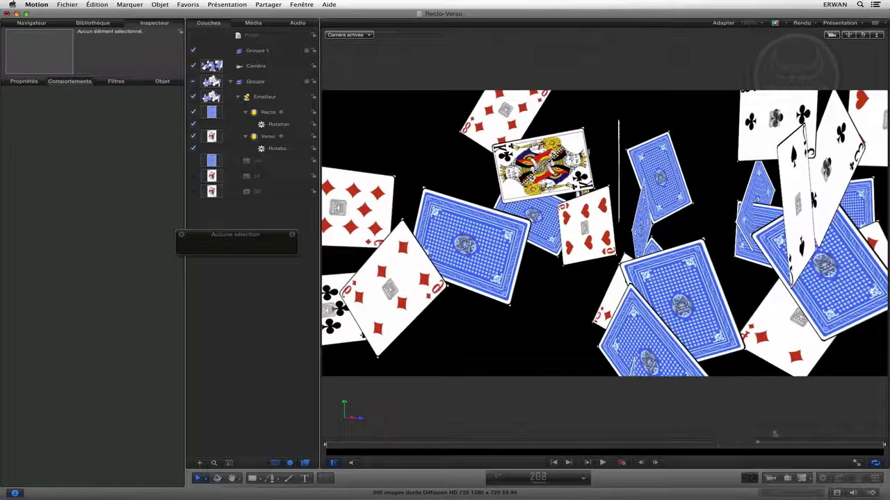
pyautogui.click(472, 443)
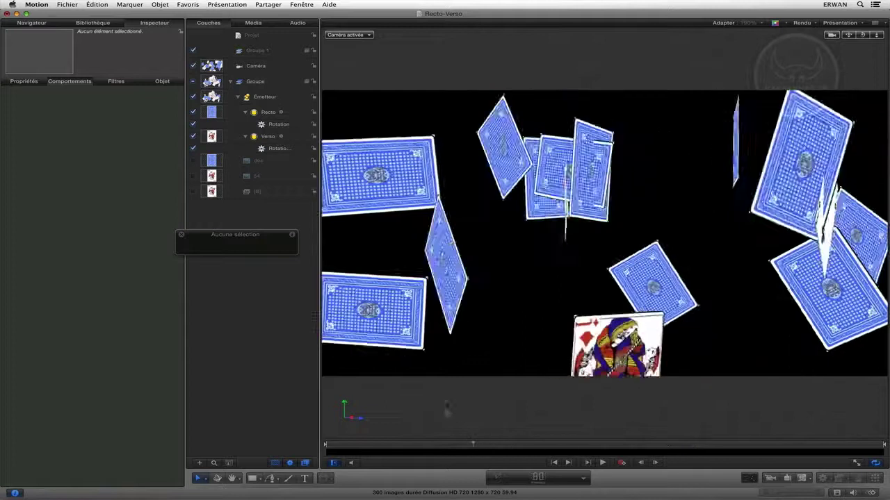
pyautogui.click(273, 125)
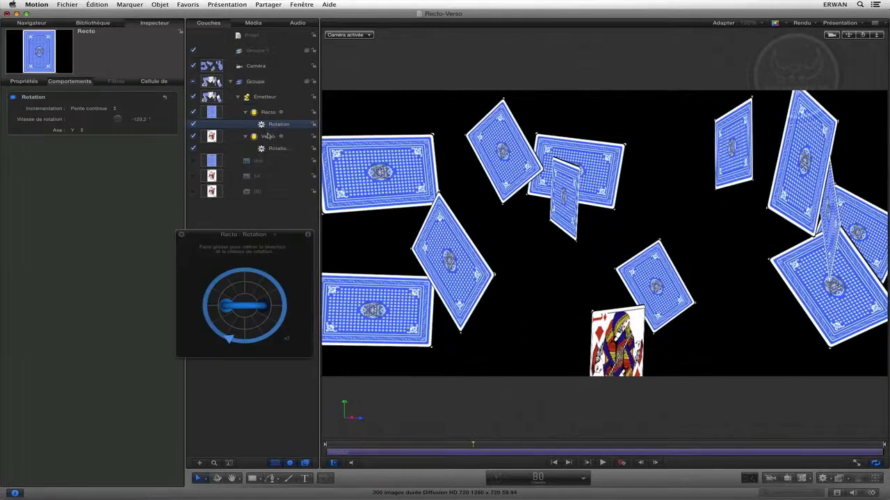
pyautogui.click(276, 150)
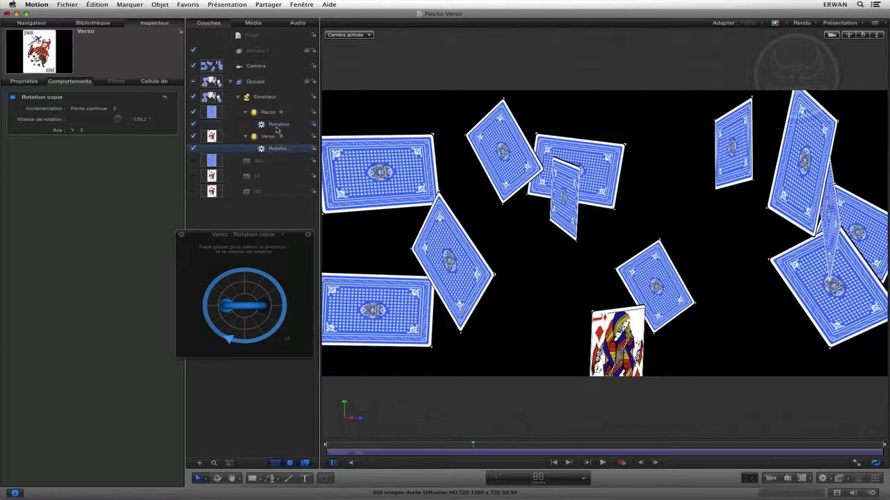
pyautogui.click(277, 126)
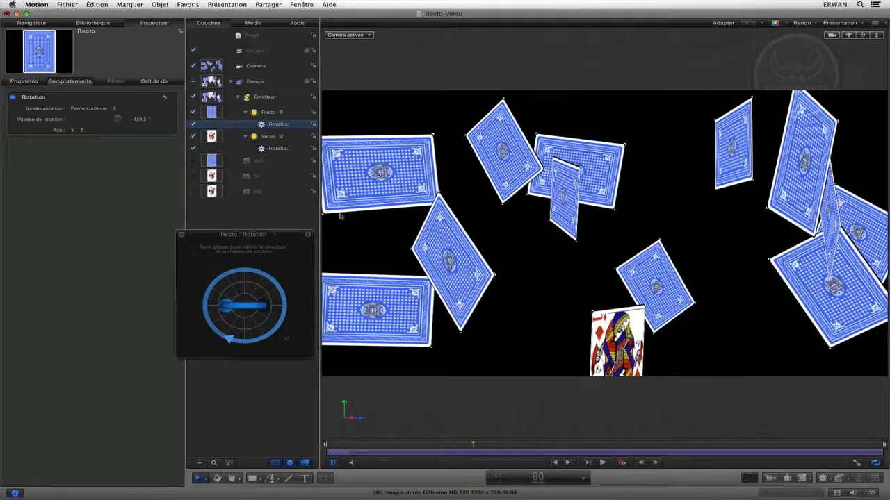
pyautogui.moveTo(467, 446); pyautogui.dragTo(550, 443)
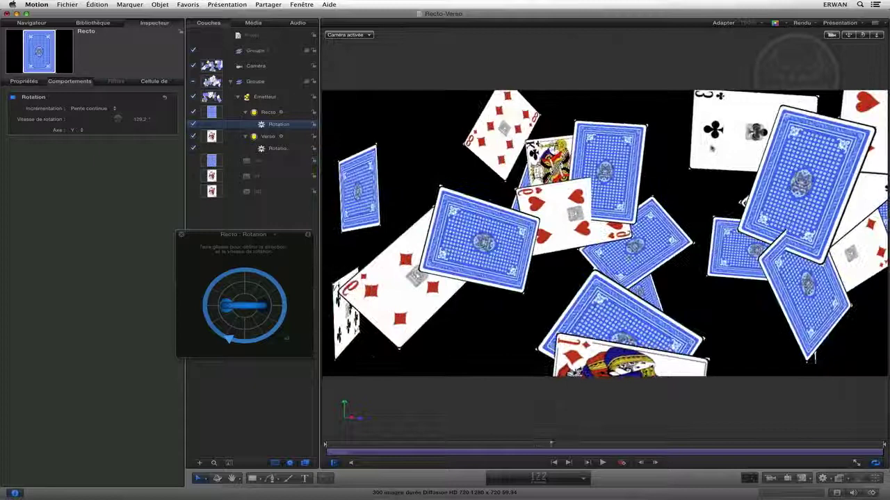
pyautogui.moveTo(861, 36); pyautogui.dragTo(878, 56)
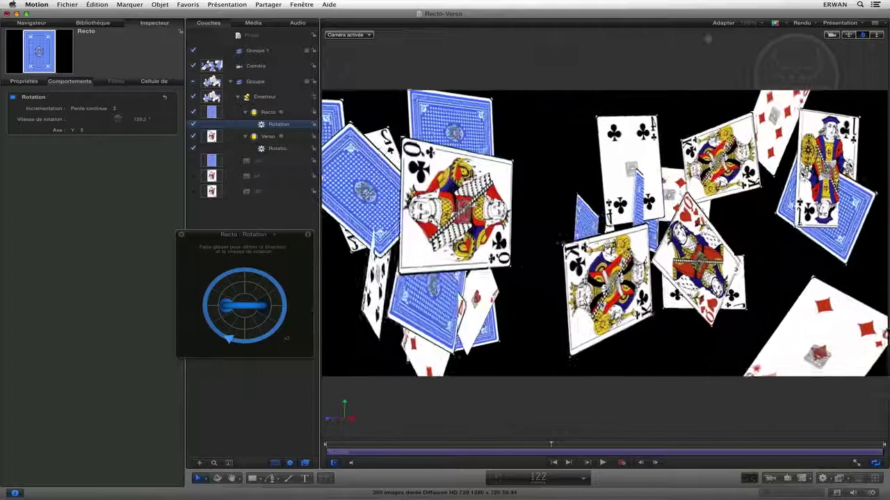
# Step: Close the floating Rotation controls and hide the project layers to enlarge the canvas, and display the source card images beside it
pyautogui.click(180, 237)
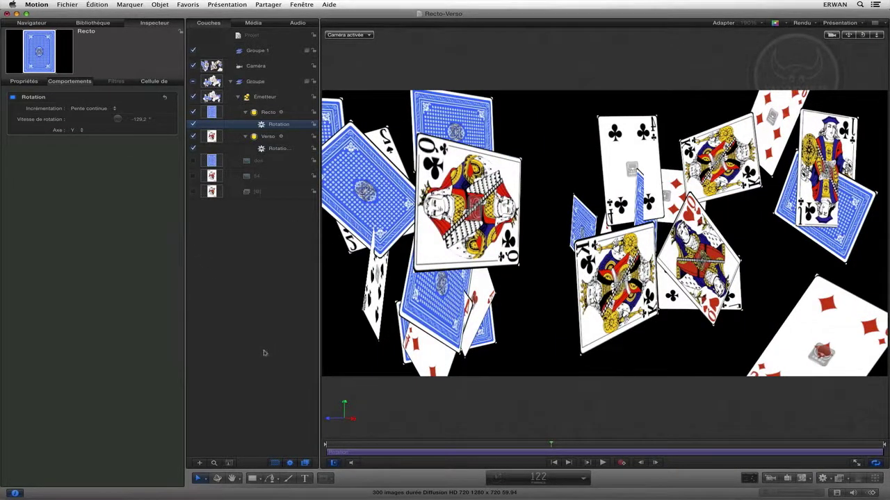
pyautogui.click(334, 462)
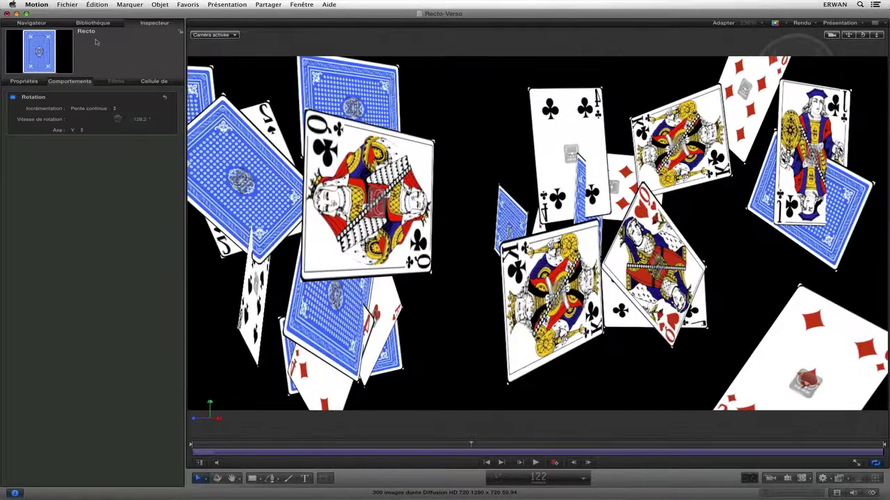
pyautogui.click(32, 23)
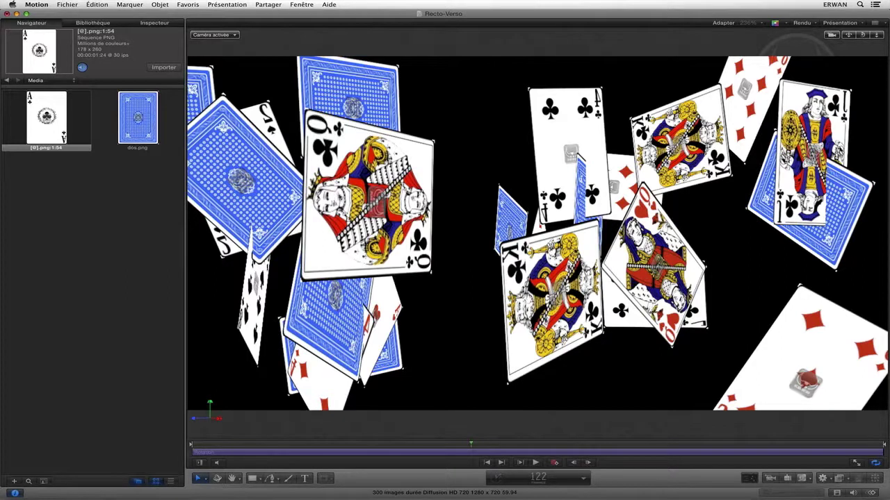
pyautogui.moveTo(469, 446)
pyautogui.mouseDown()
pyautogui.moveTo(284, 439)
pyautogui.moveTo(473, 444)
pyautogui.mouseUp()
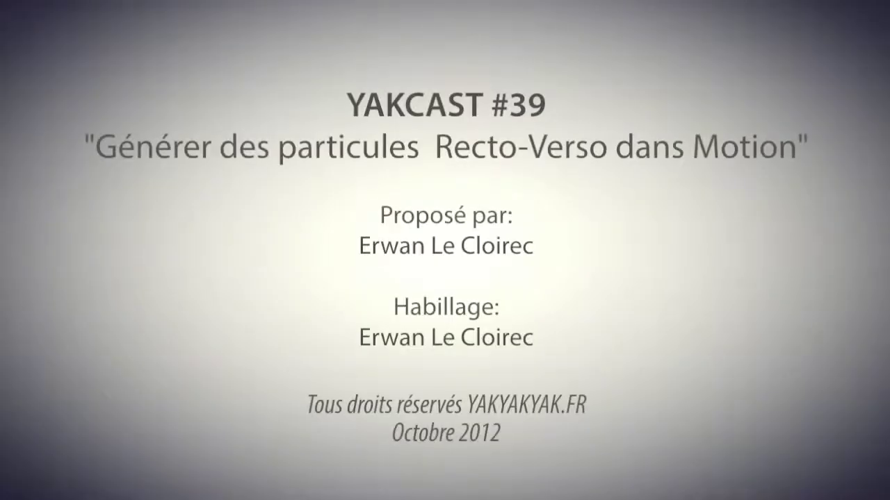